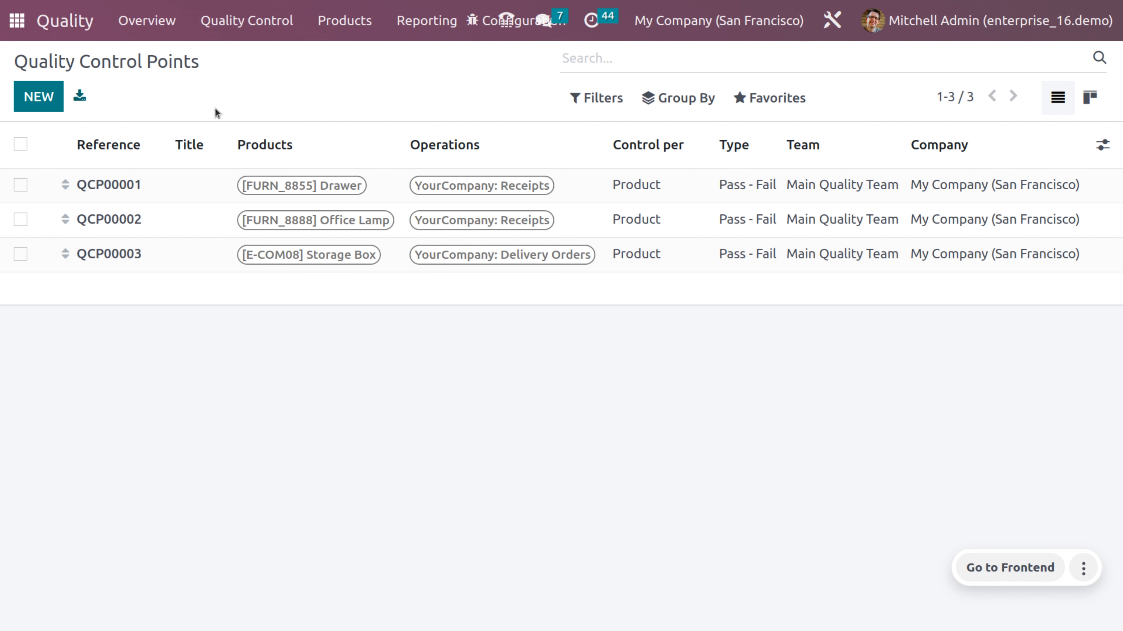
Create a new quality control point titled "Quality check" for the product [E-COM08] Storage Box.
left_click(47, 109)
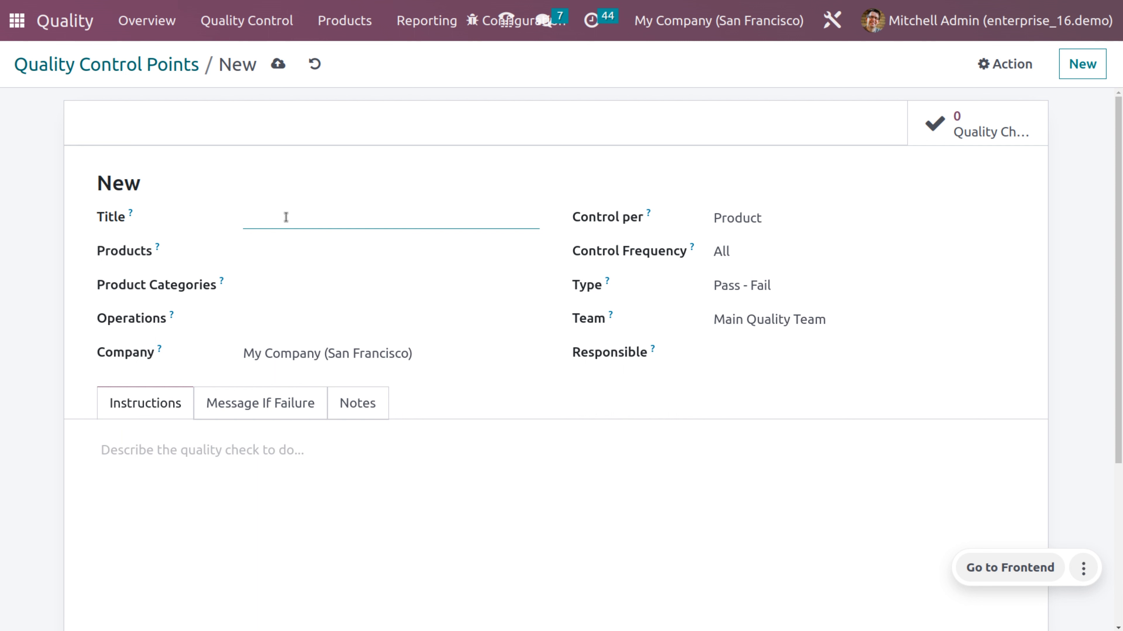
type("Quality check")
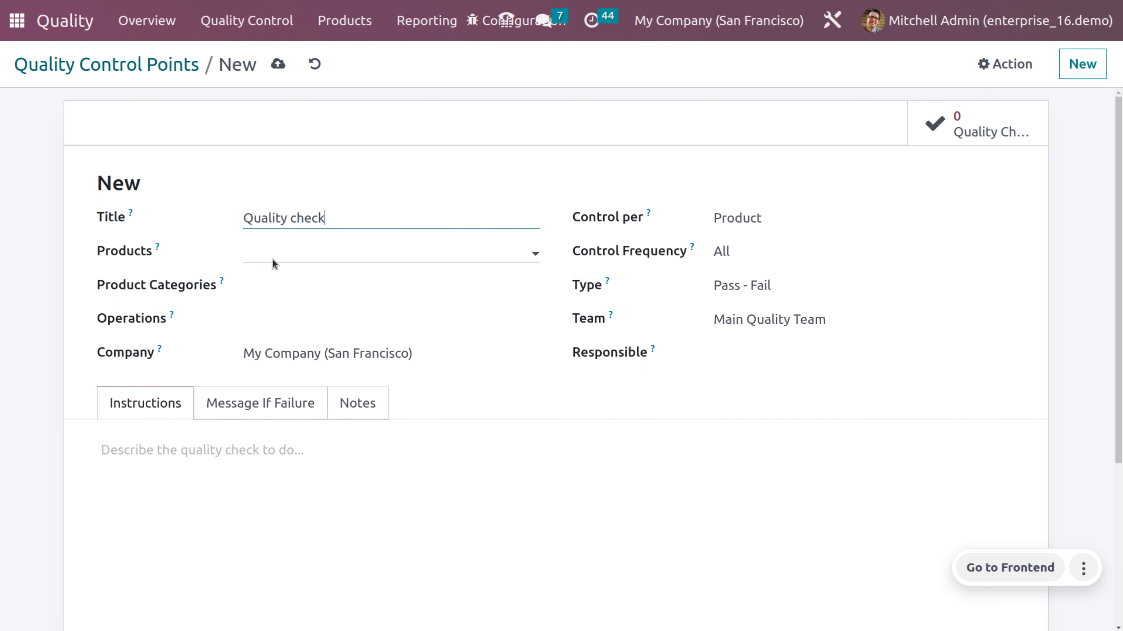
left_click(342, 254)
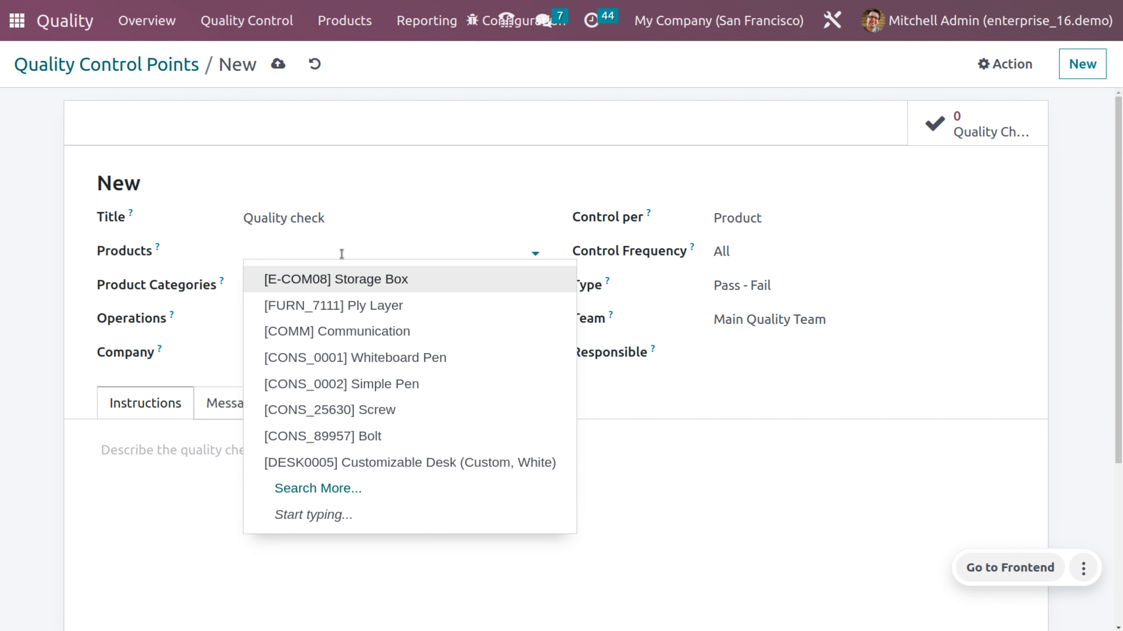
left_click(358, 285)
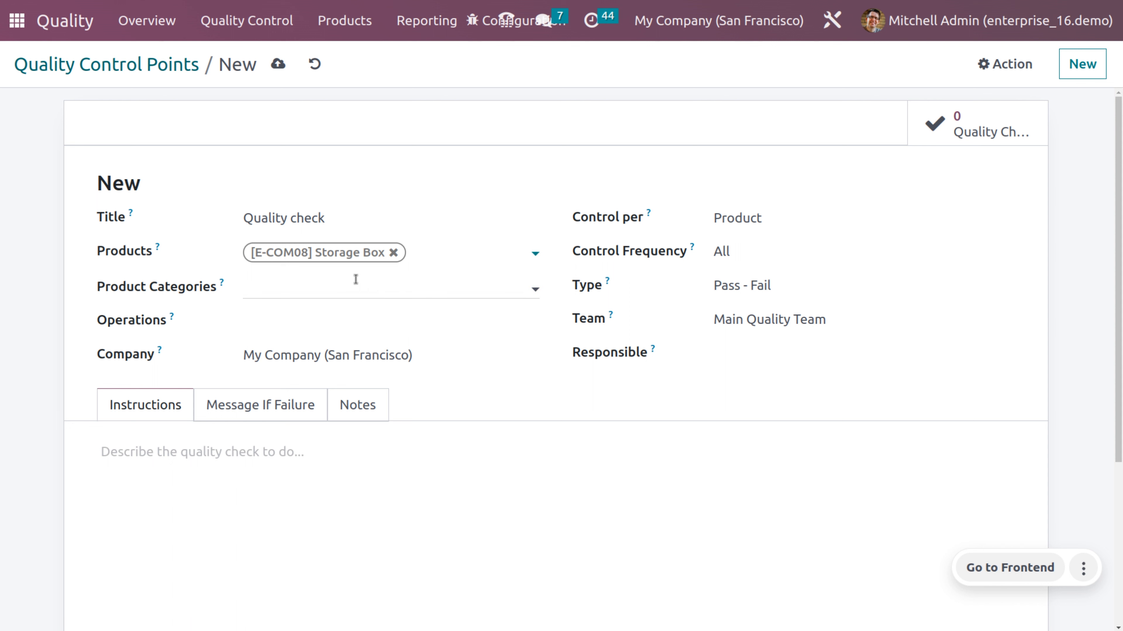
Leave the product categories empty and set the control point's operation to YourCompany: Delivery Orders.
left_click(298, 292)
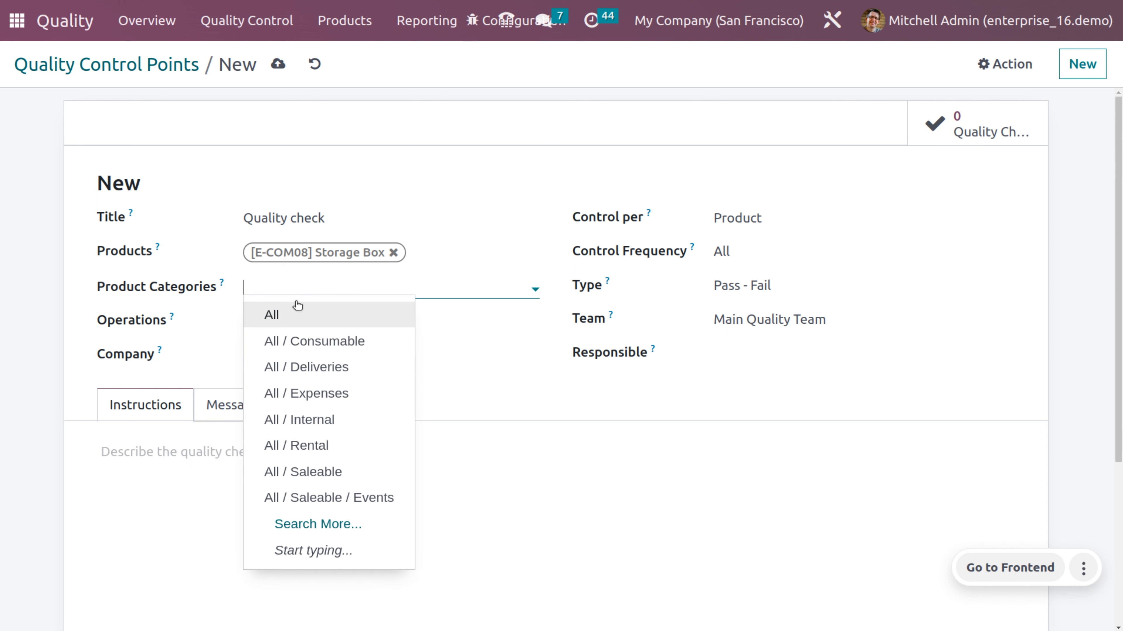
left_click(298, 288)
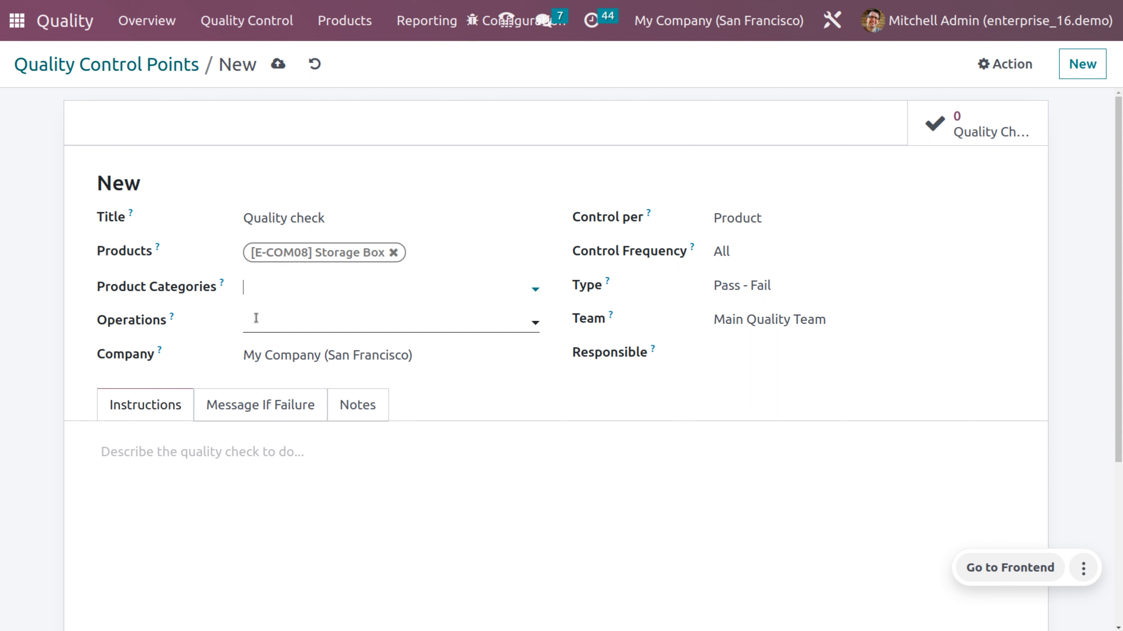
left_click(256, 318)
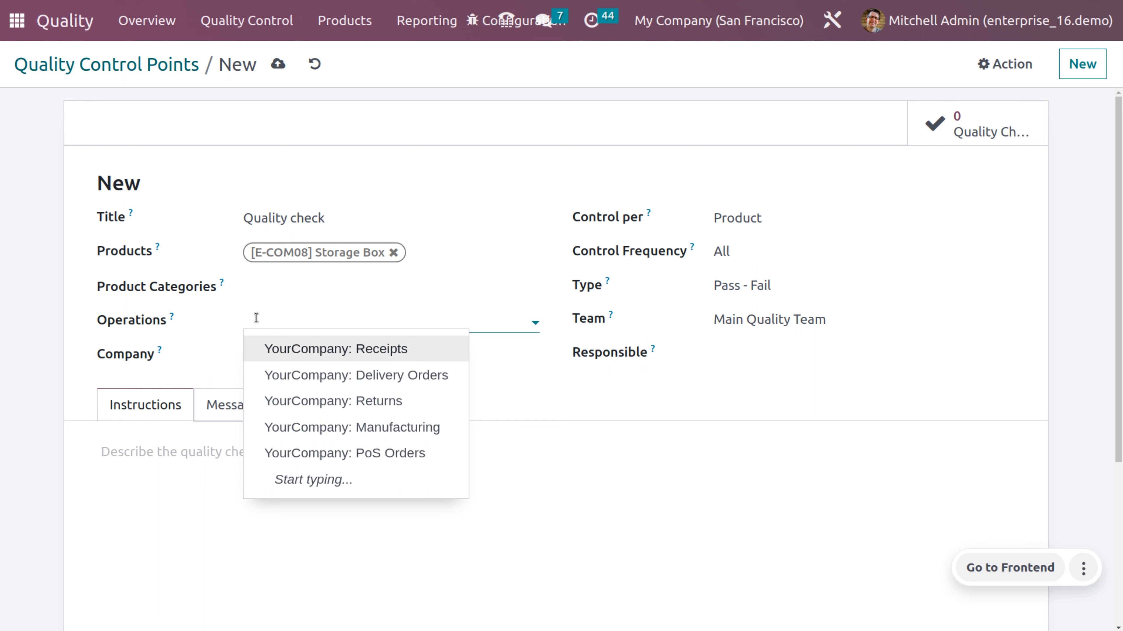
left_click(295, 376)
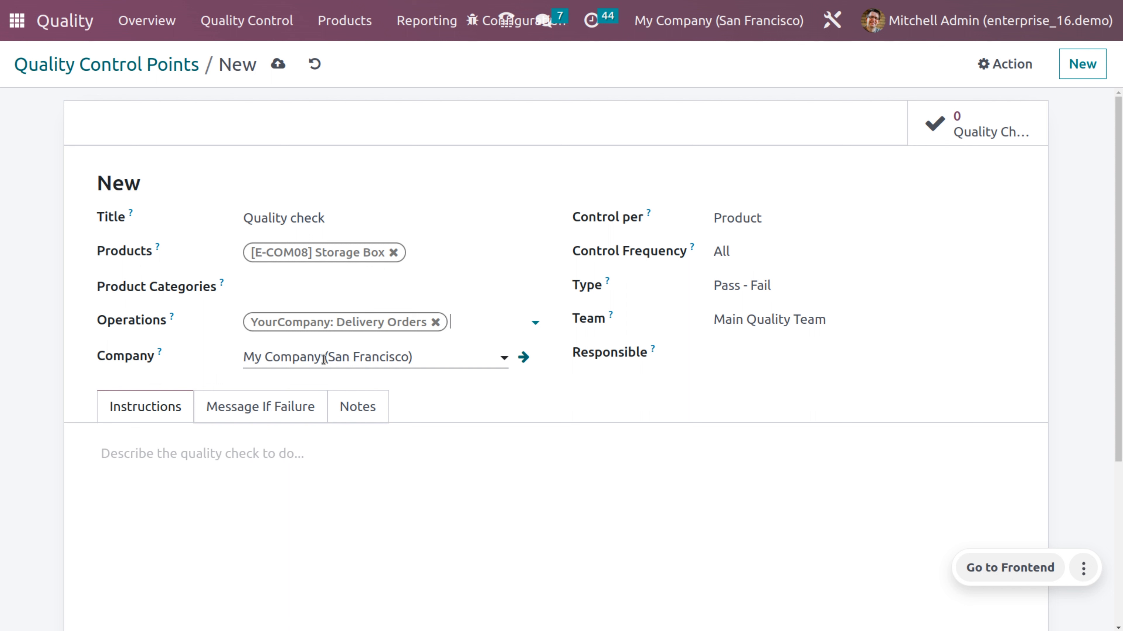
Set the control point to control per Product, with control frequency All and type Pass - Fail.
left_click(783, 216)
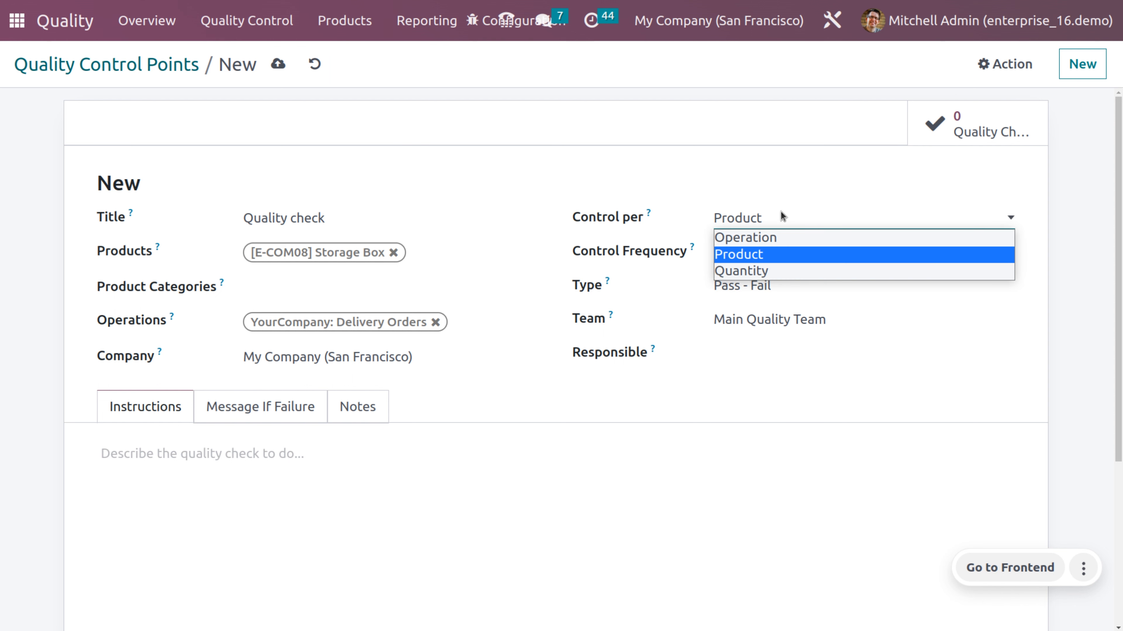
left_click(763, 255)
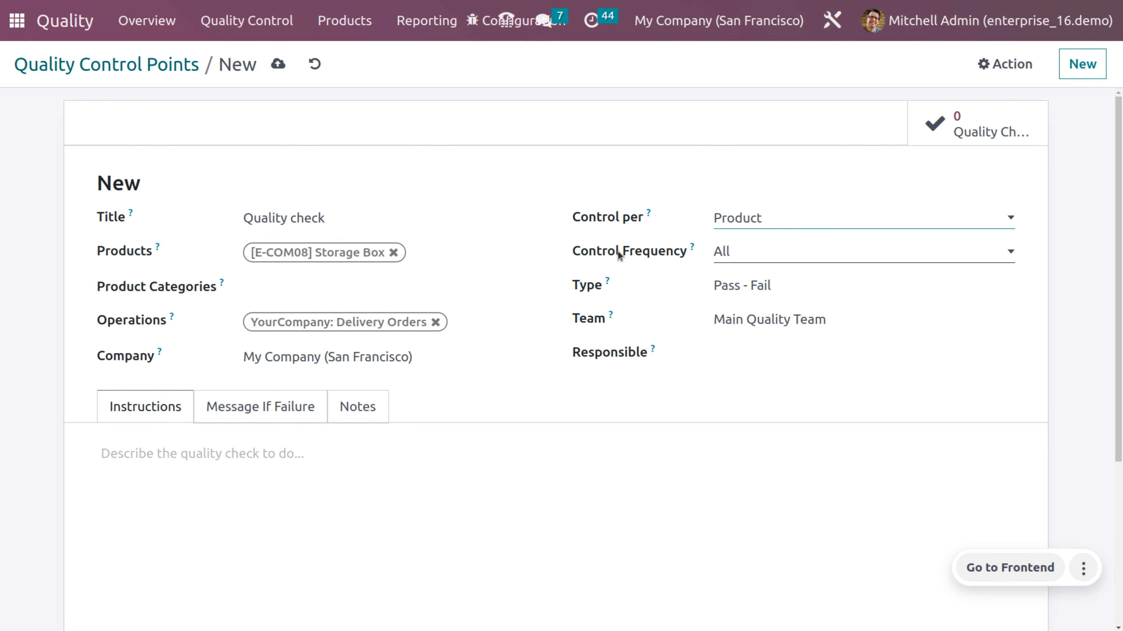
left_click(778, 249)
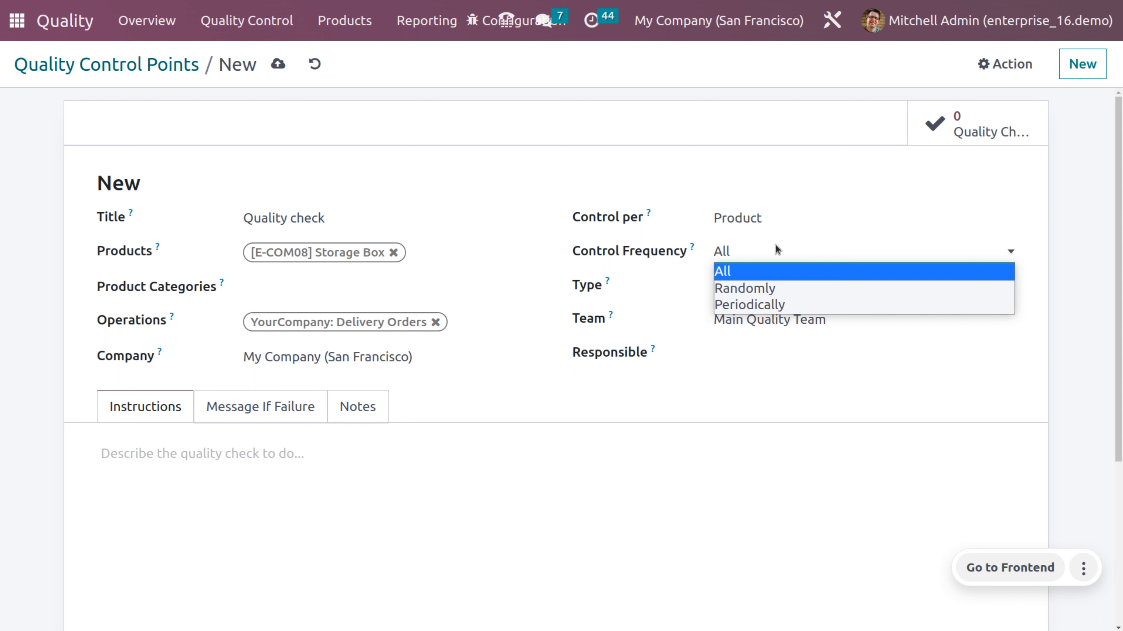
left_click(775, 245)
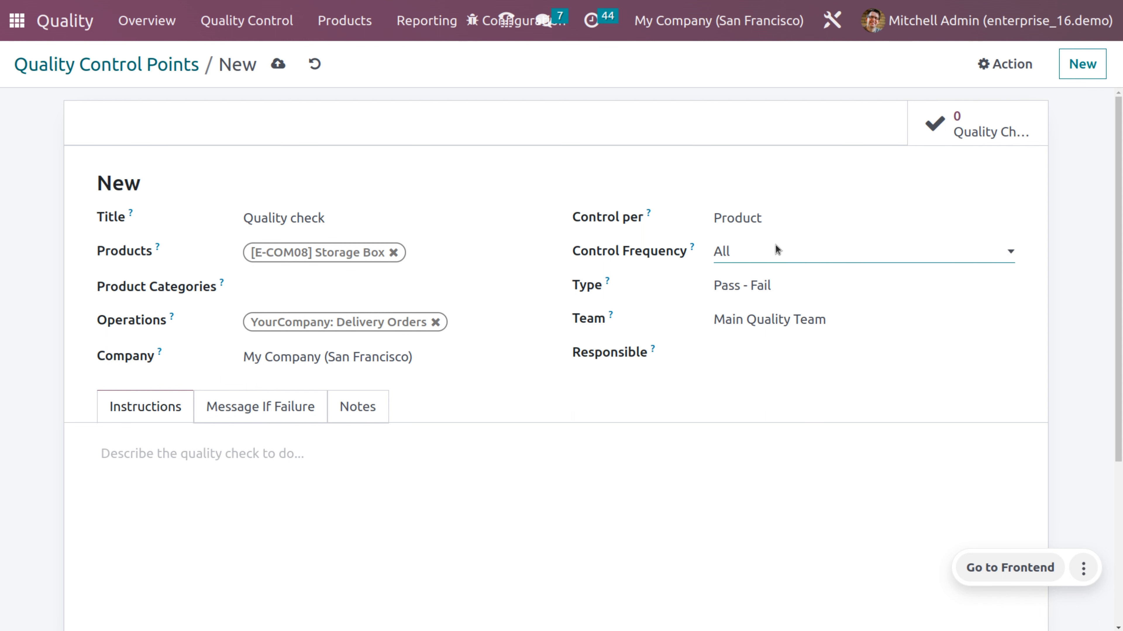
left_click(768, 284)
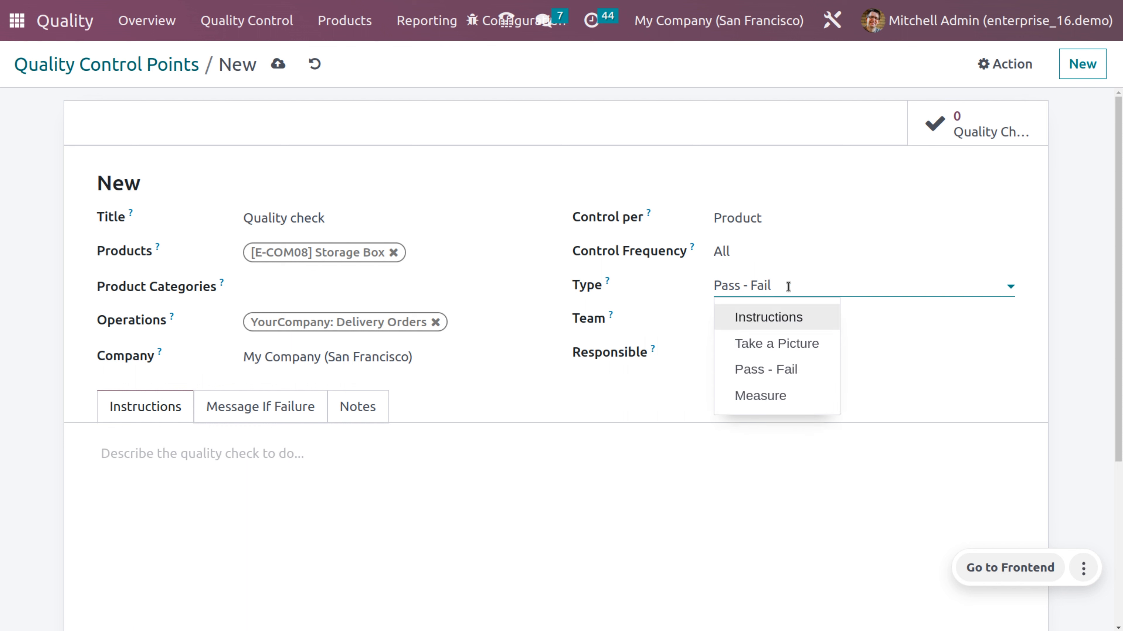
left_click(758, 370)
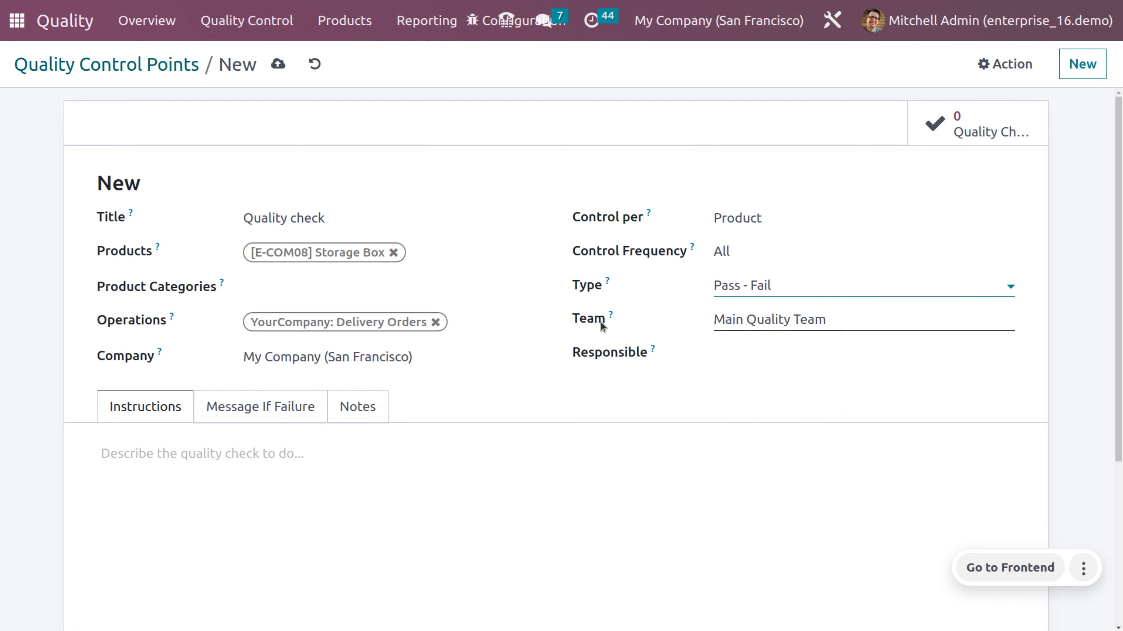
left_click(783, 325)
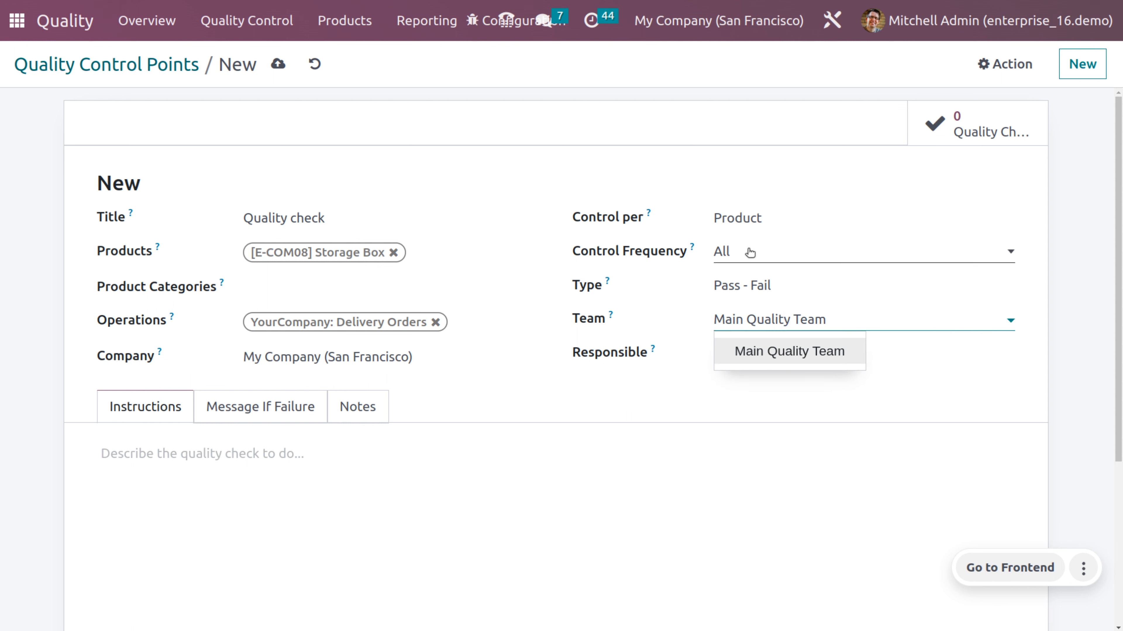
left_click(672, 267)
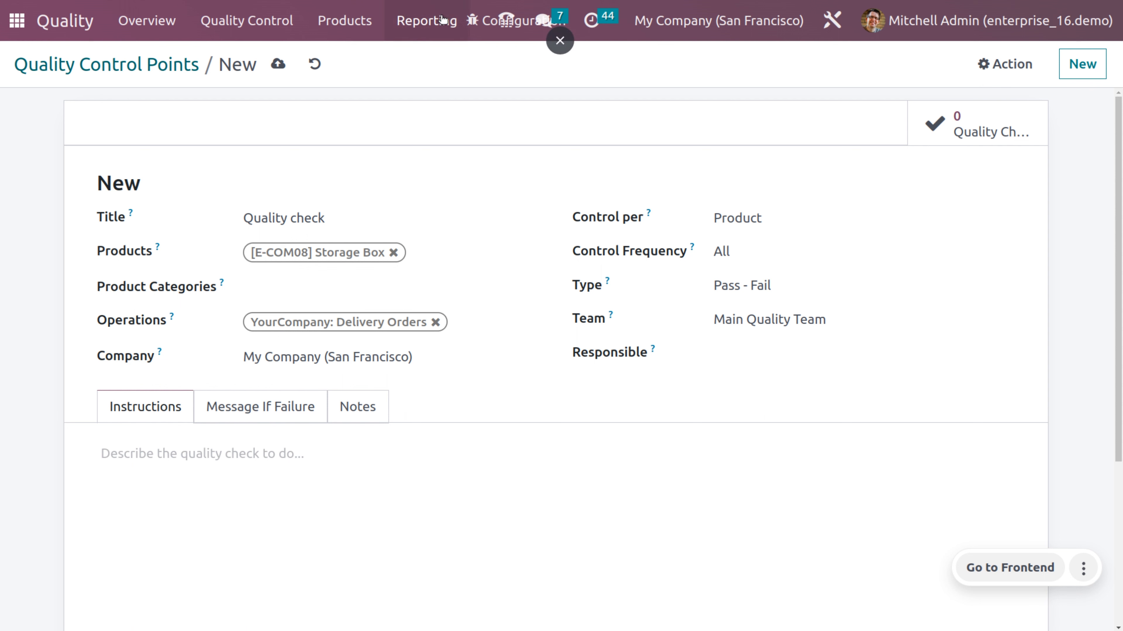
left_click(501, 29)
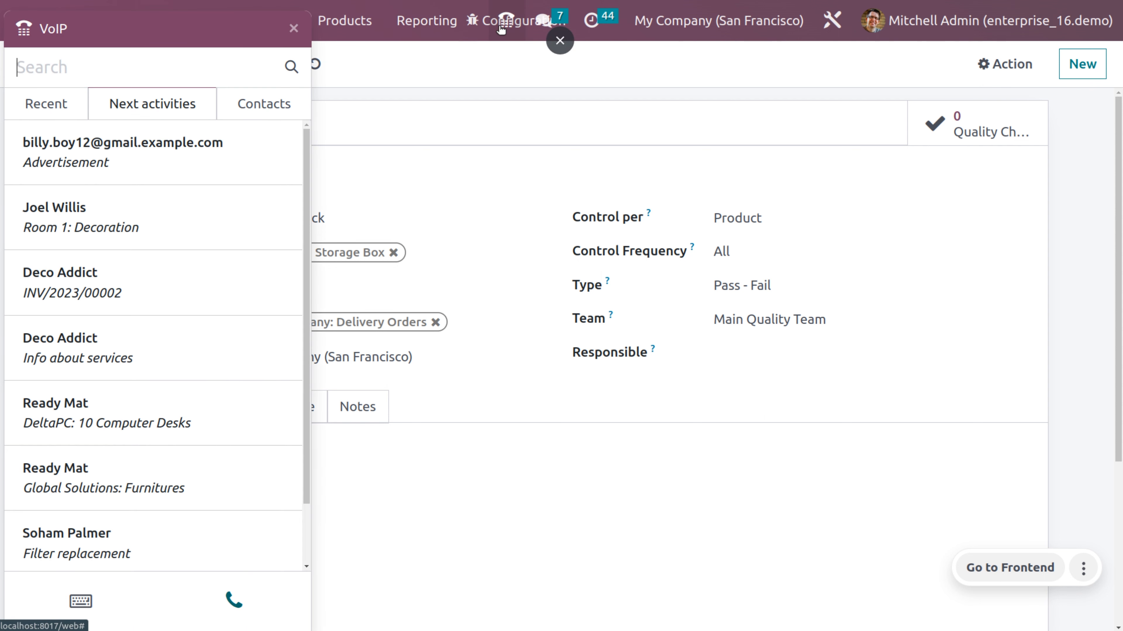
left_click(524, 27)
left_click(523, 27)
left_click(294, 29)
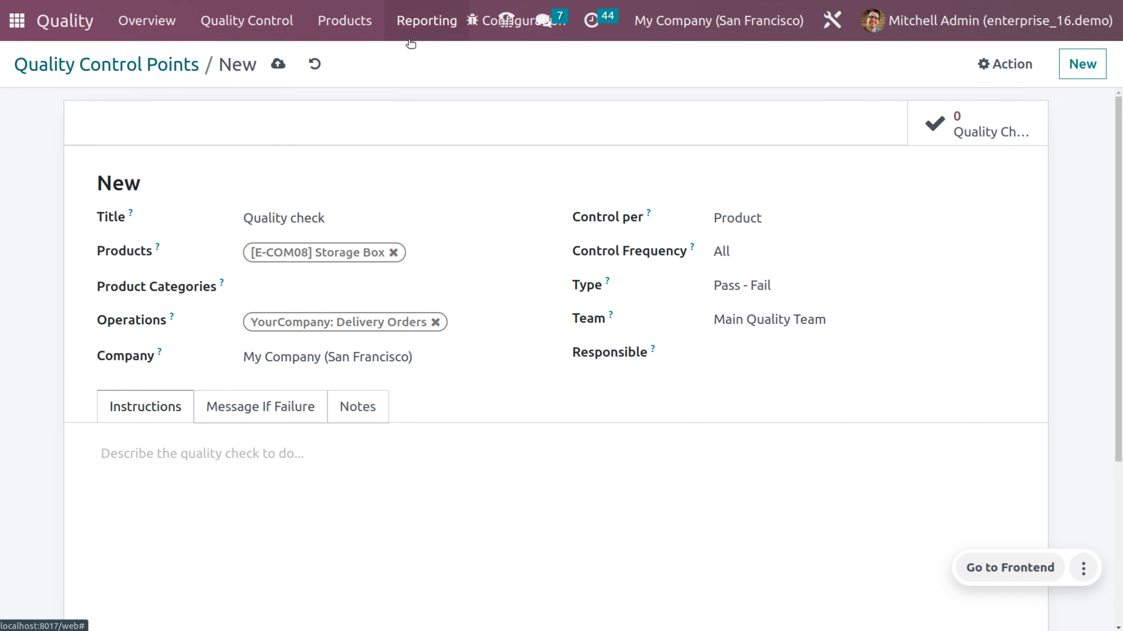
Keep Main Quality Team as the team and assign the admin user as the responsible person.
left_click(829, 322)
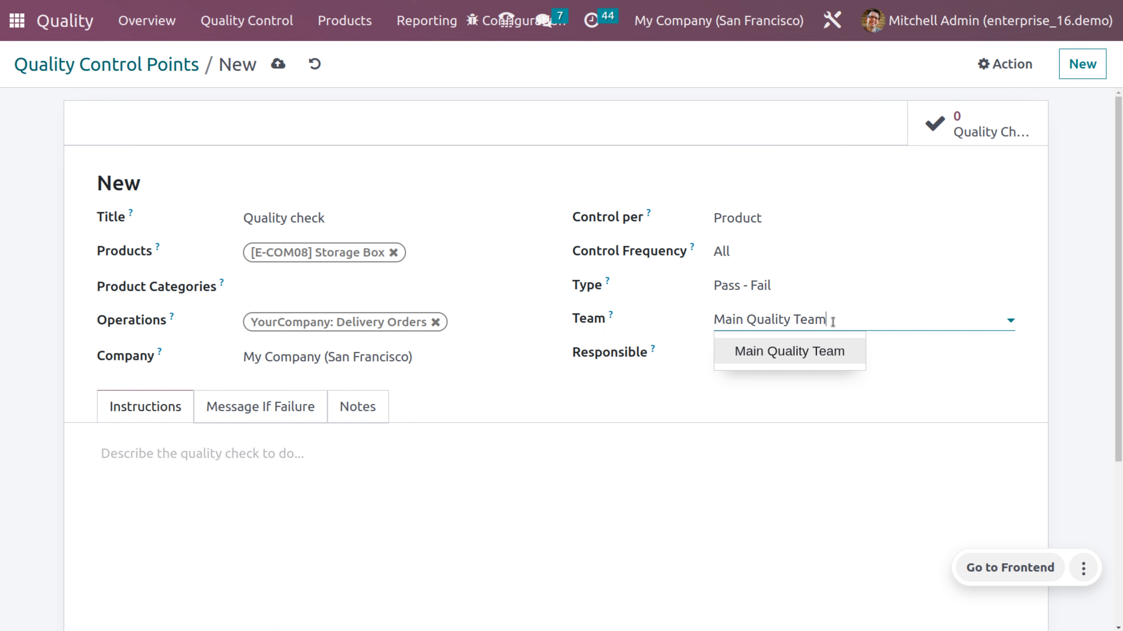
left_click(662, 394)
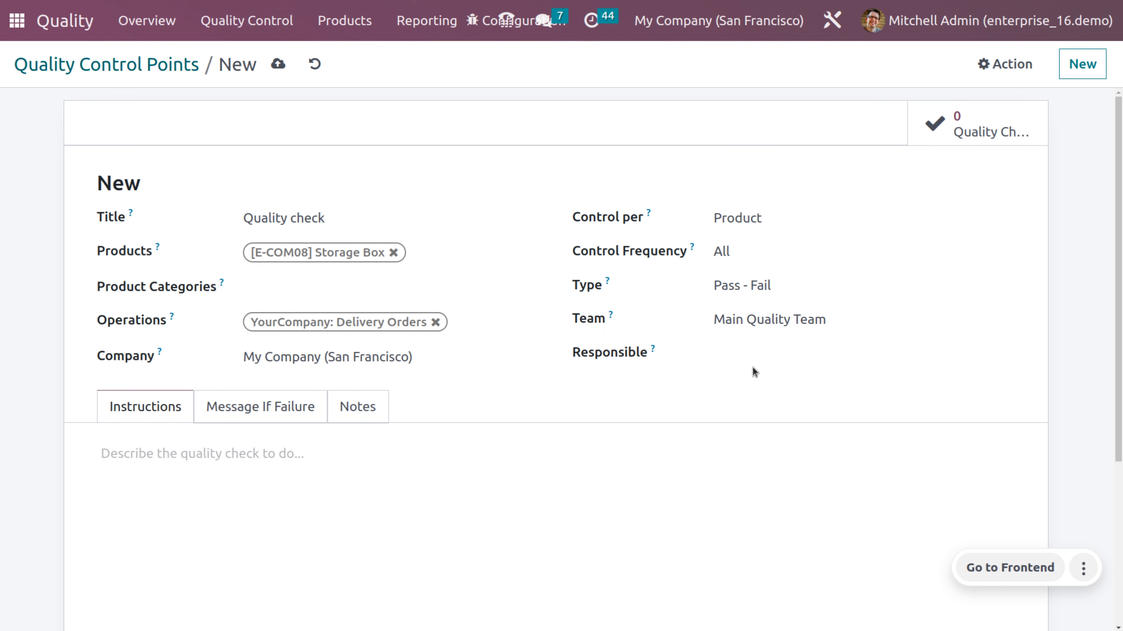
left_click(787, 354)
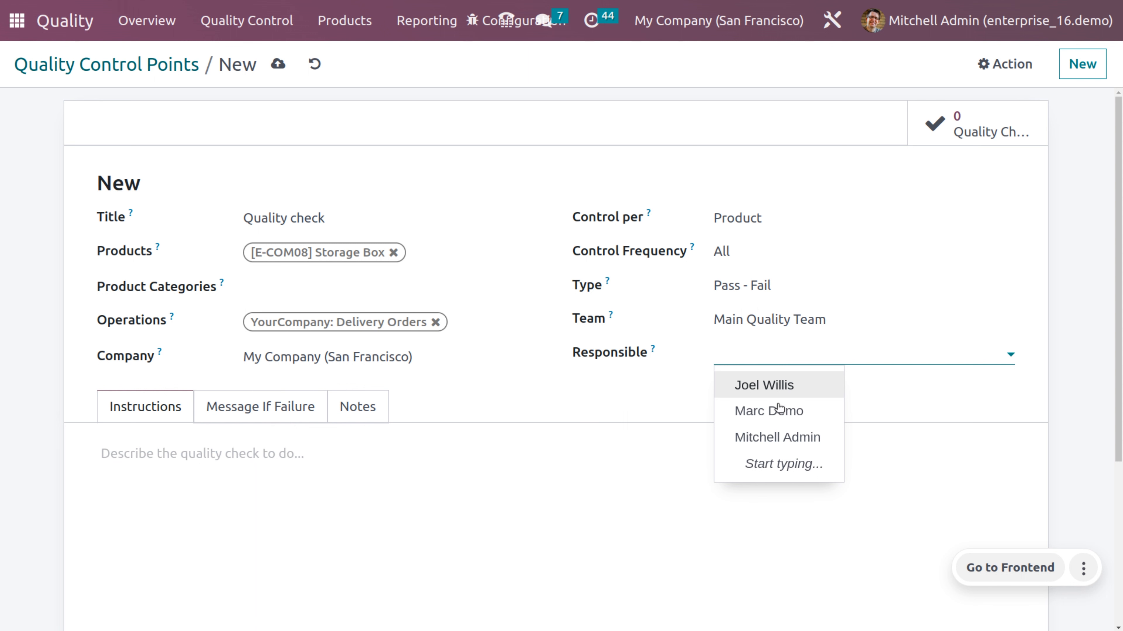
left_click(777, 443)
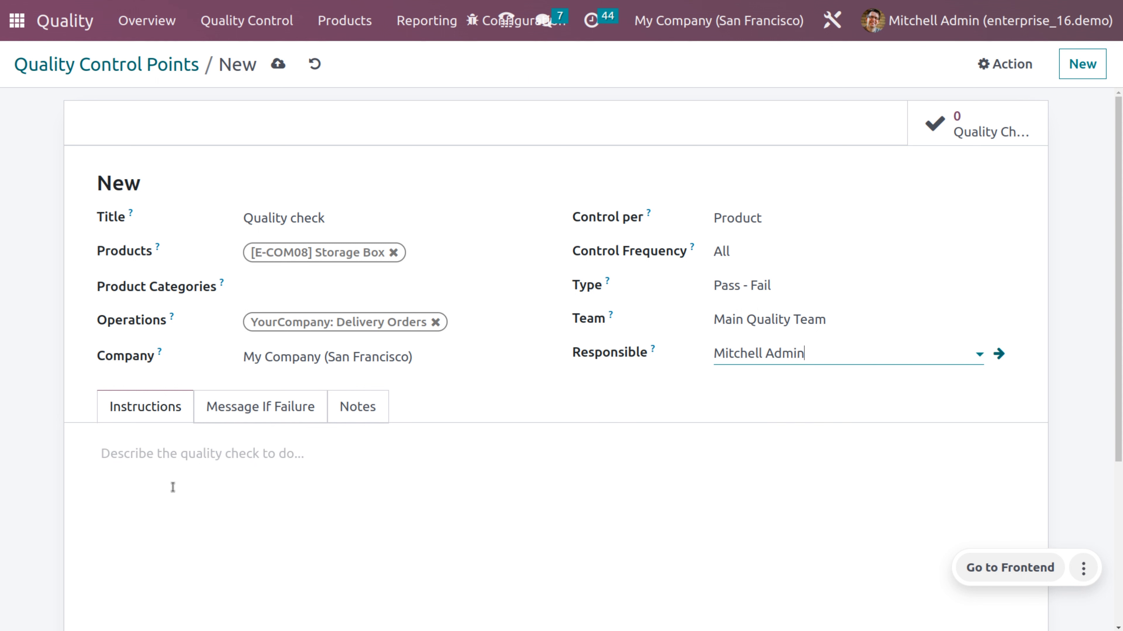
Write the quality check instructions "if the package is broken kindly return the product".
left_click(156, 482)
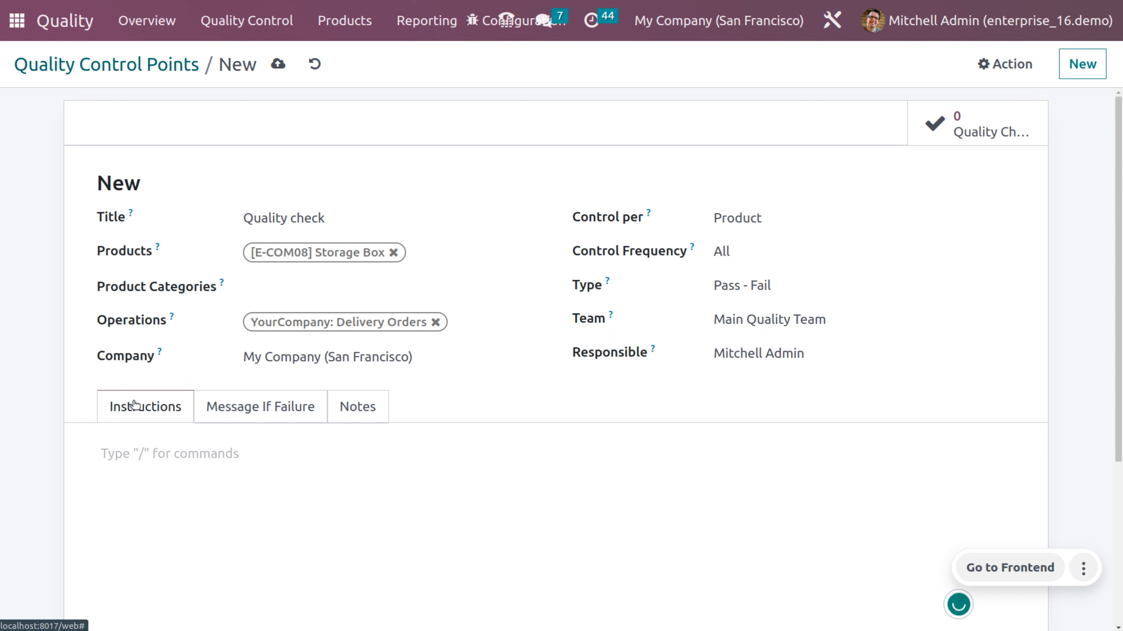
left_click(398, 175)
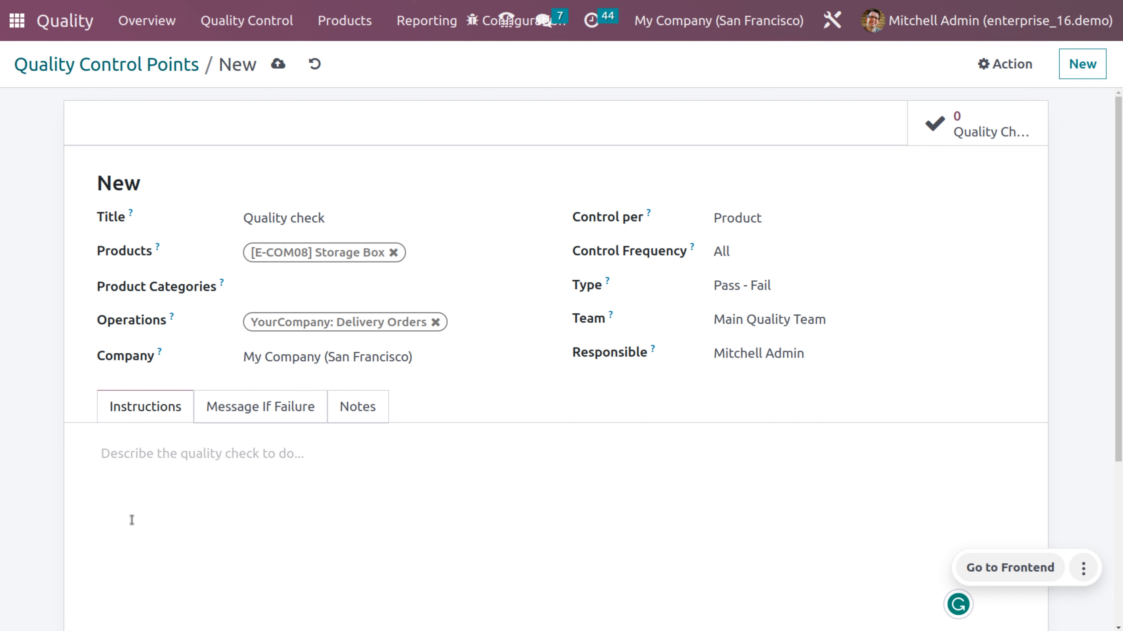
left_click(173, 484)
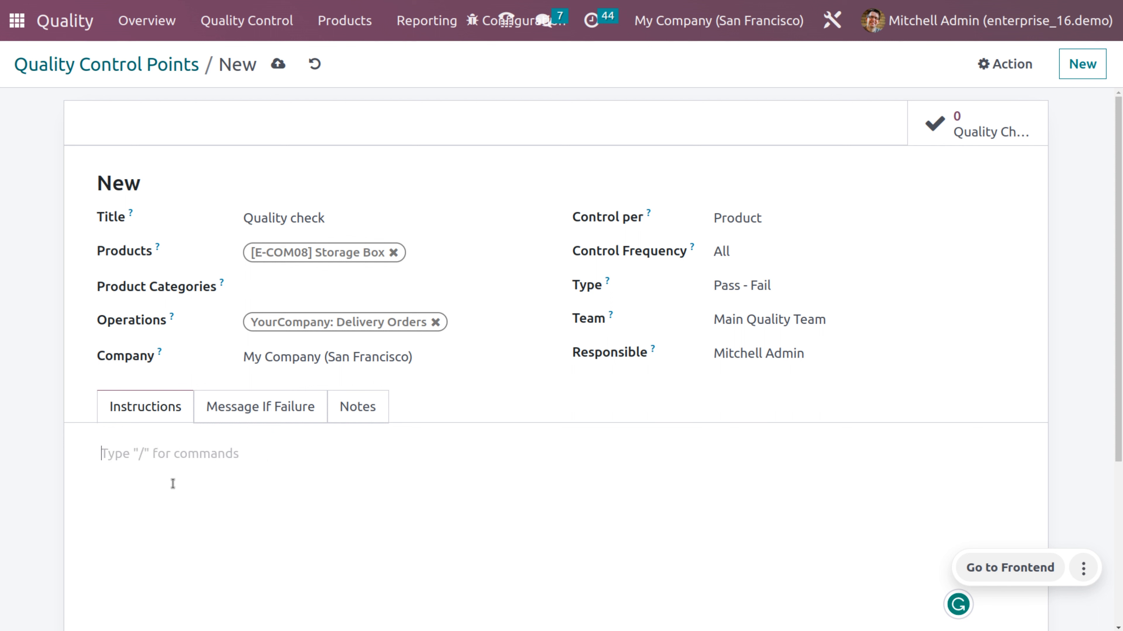
type("ch")
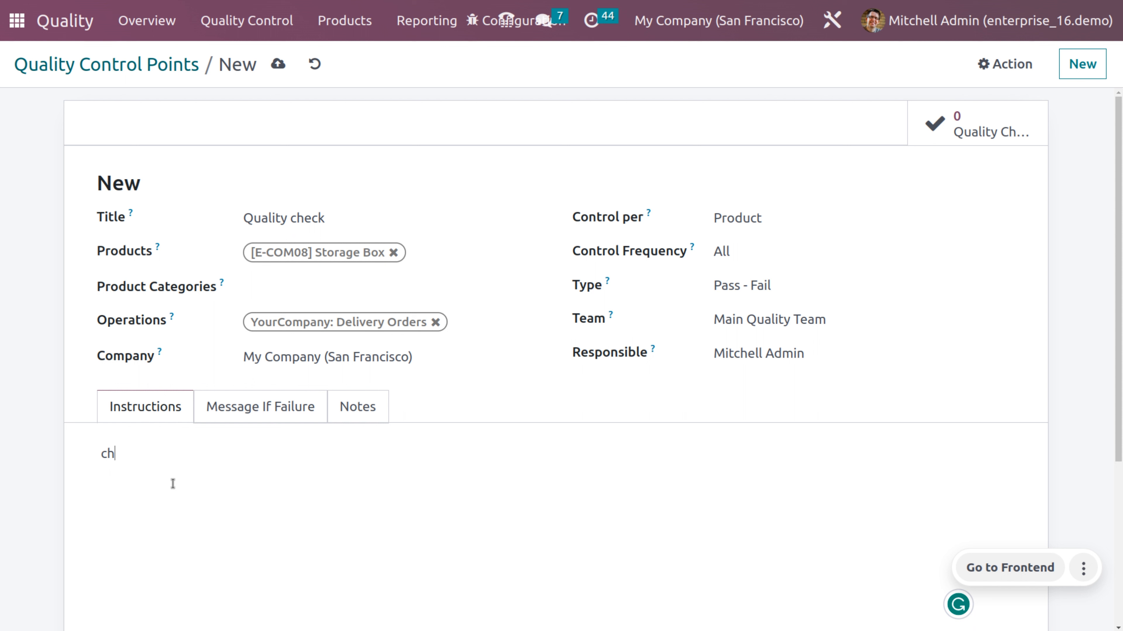
key("BackSpace")
key("BackSpace")
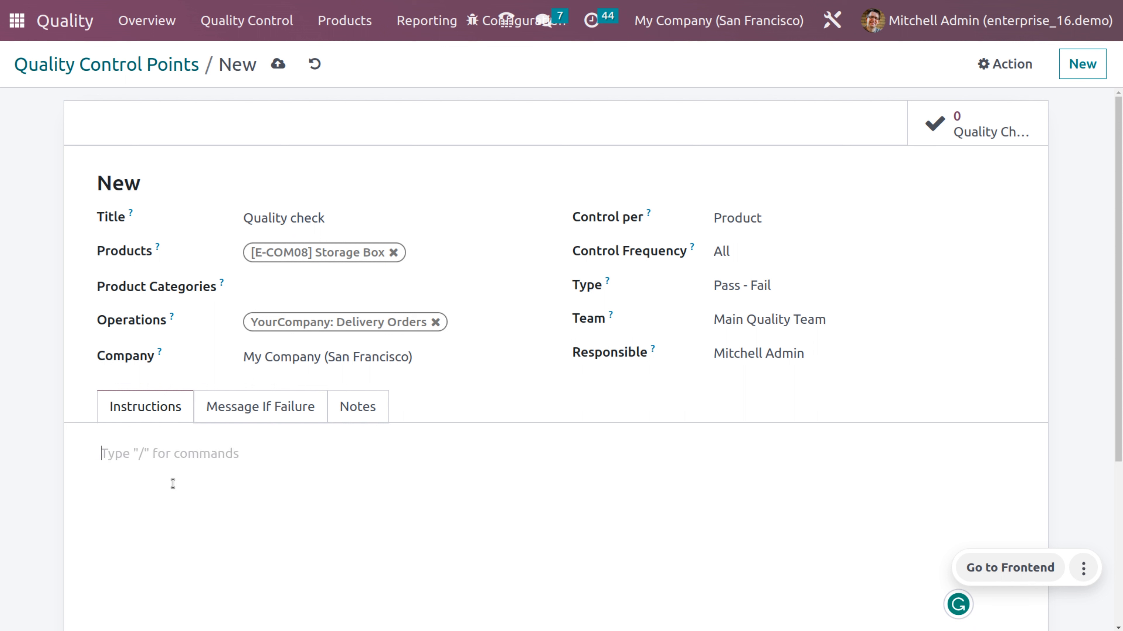
type("if t")
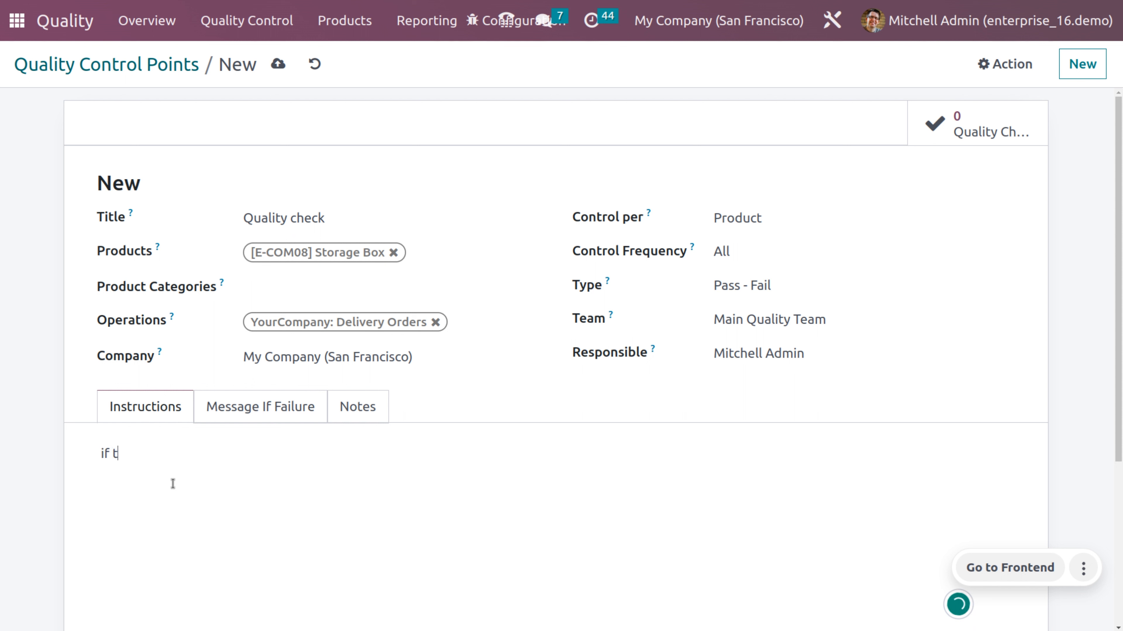
type("he package")
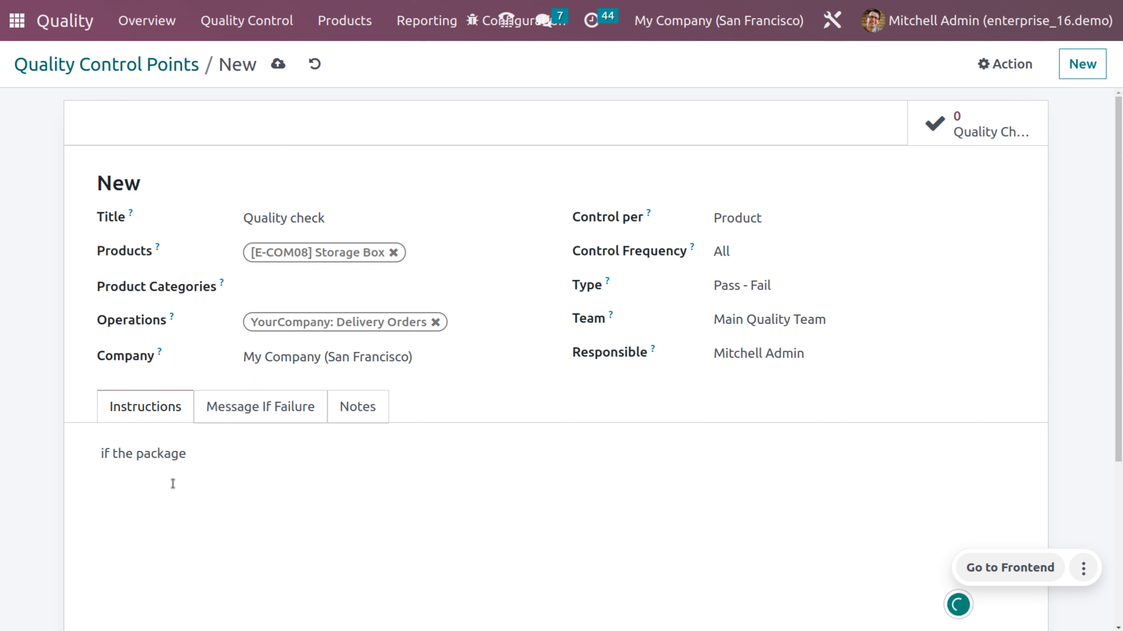
type(" is broken kin")
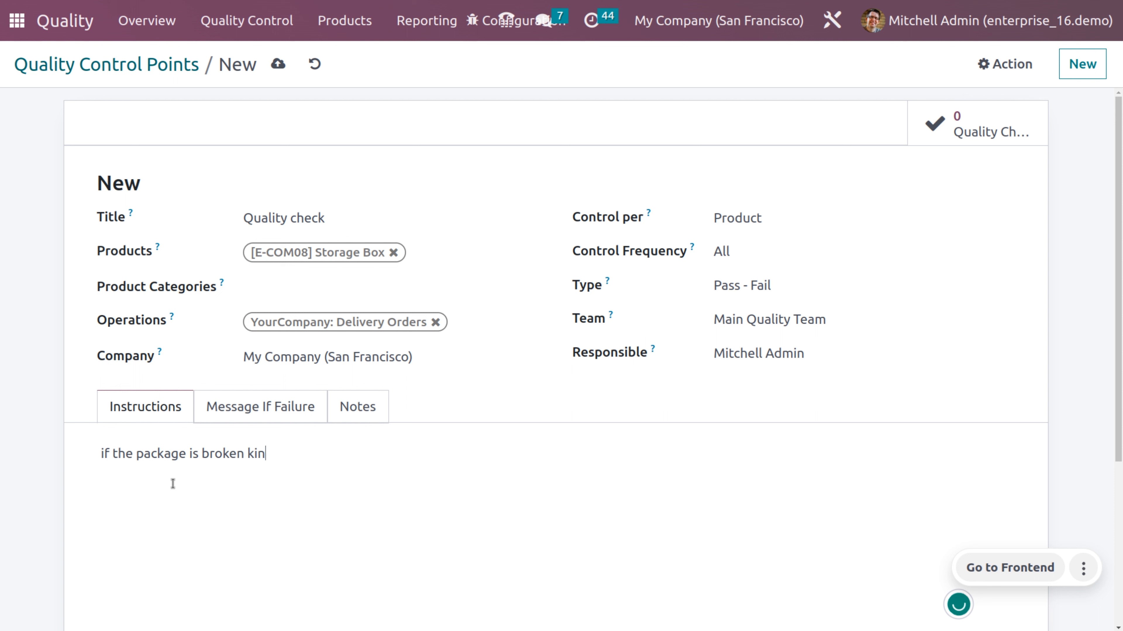
type("dly return the ")
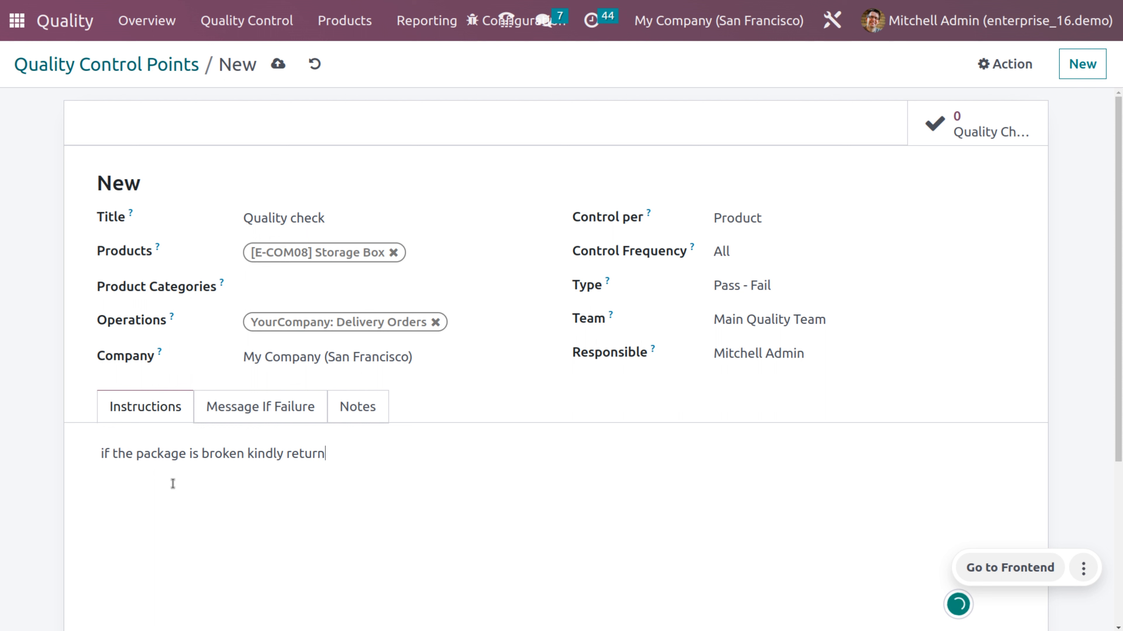
type("prody")
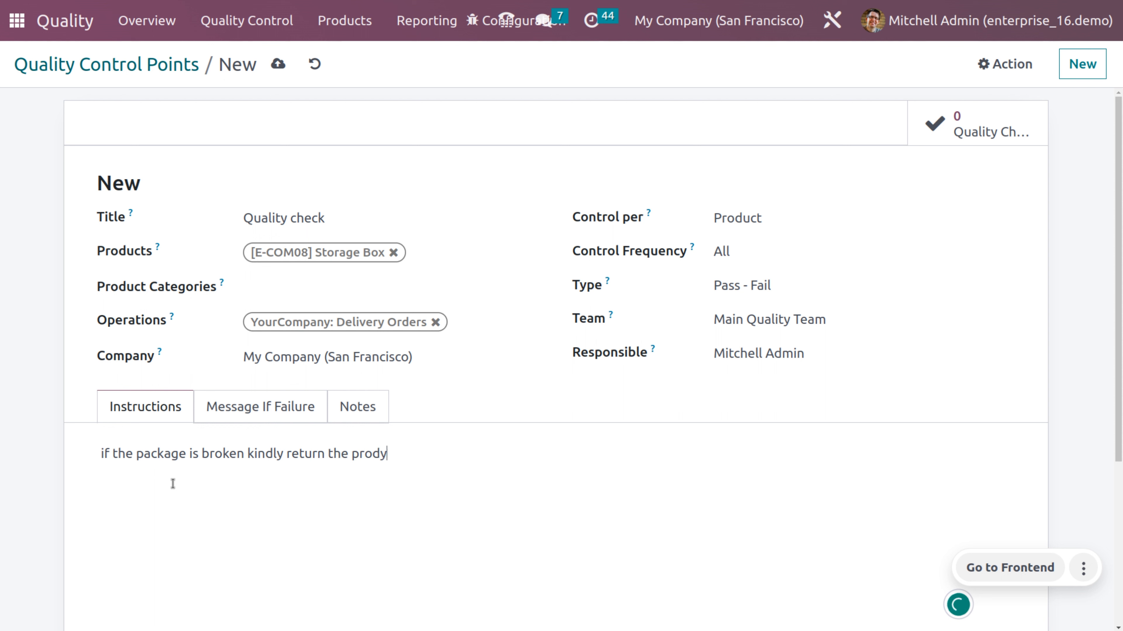
key("BackSpace")
type("uct")
Enter "sorry for inconvience" as the message shown if the quality check fails.
left_click(276, 414)
left_click(168, 467)
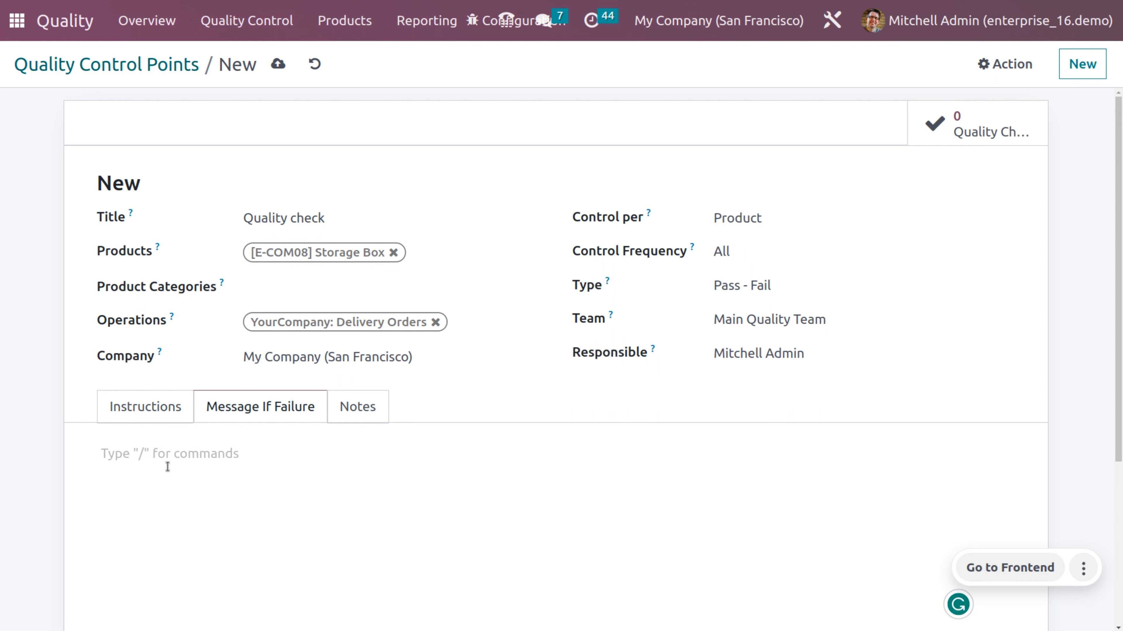
type("sorr")
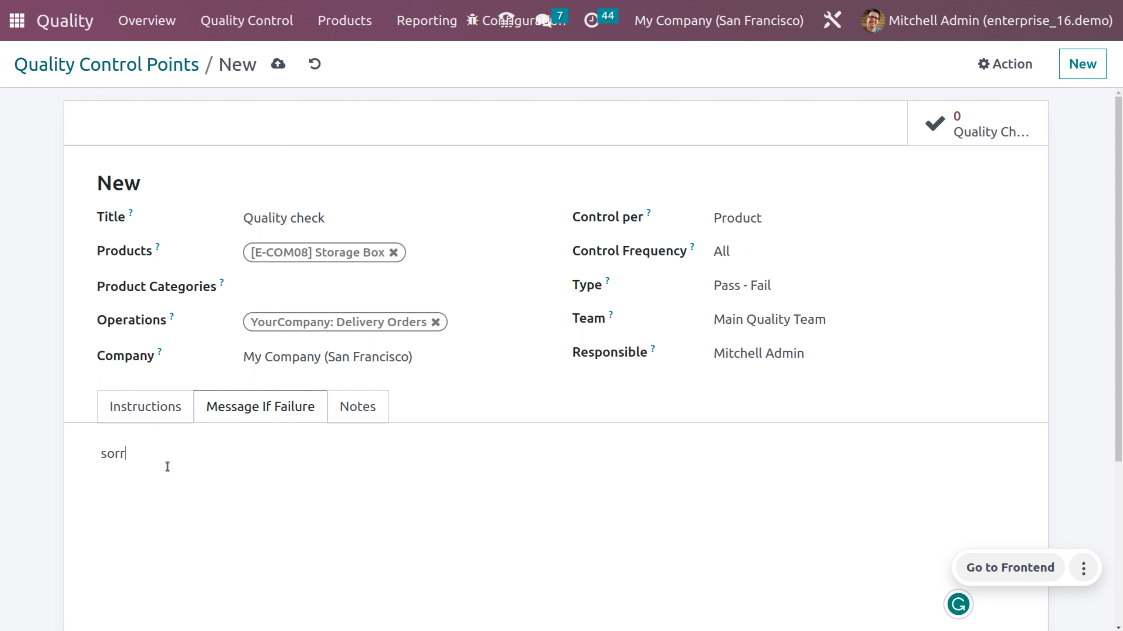
type("y for inconvience")
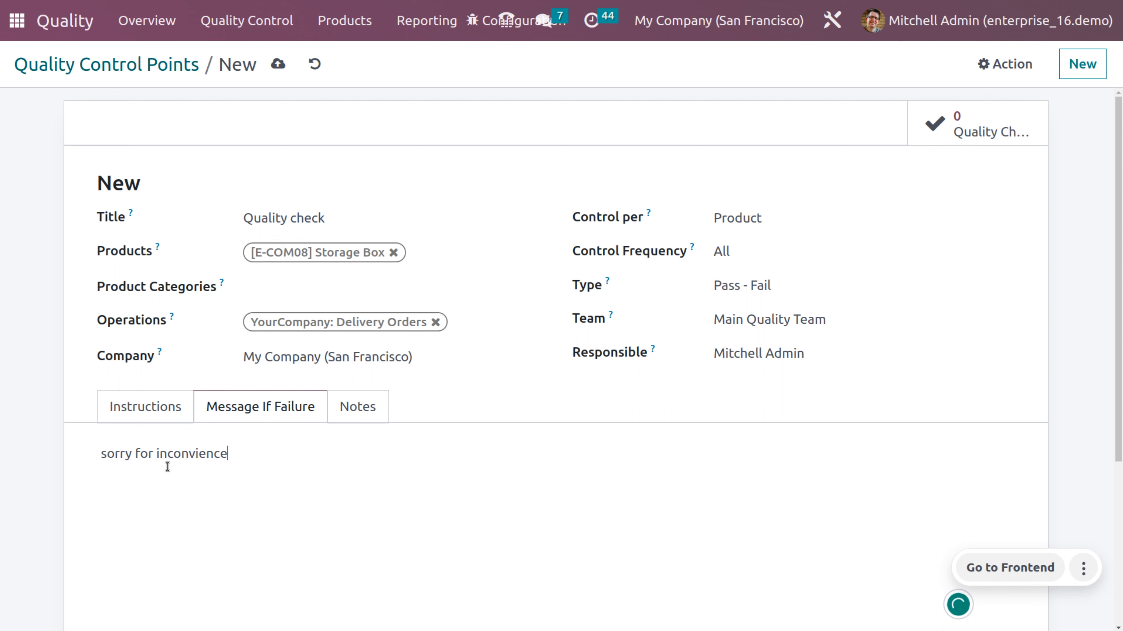
Check the notes section, save the quality control point, and review the available control types without changing Pass - Fail.
left_click(364, 407)
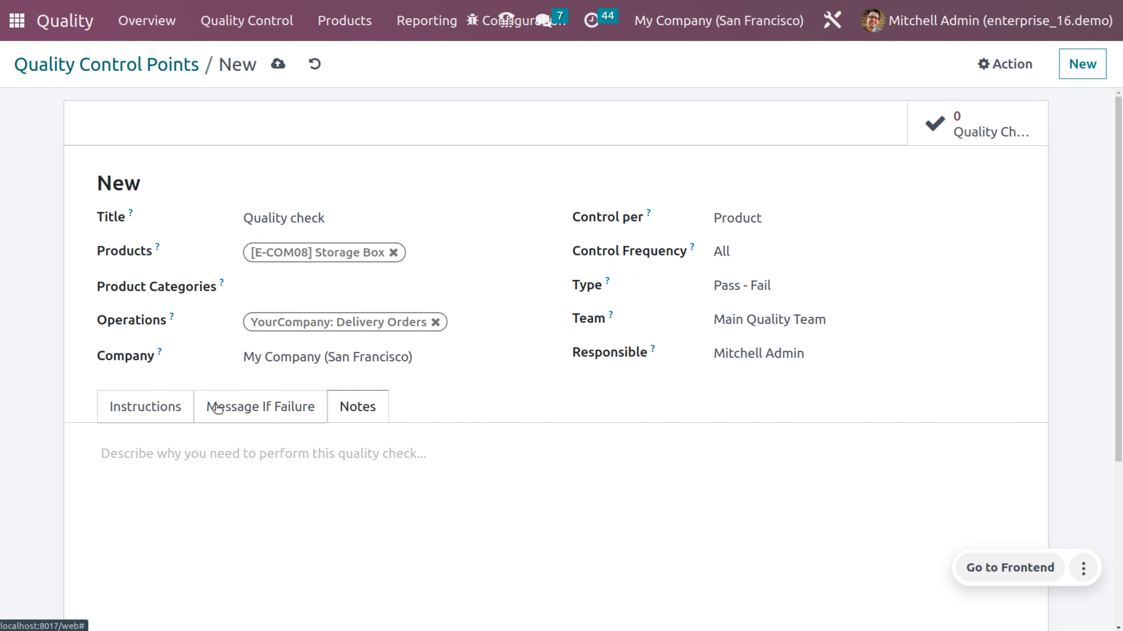
left_click(279, 68)
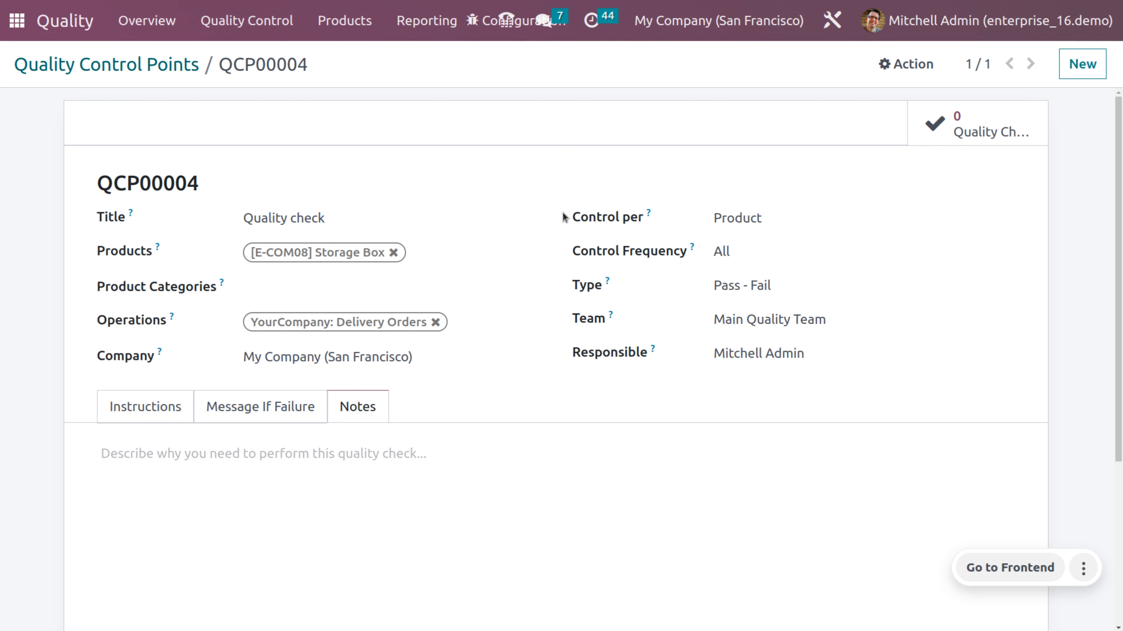
left_click(751, 284)
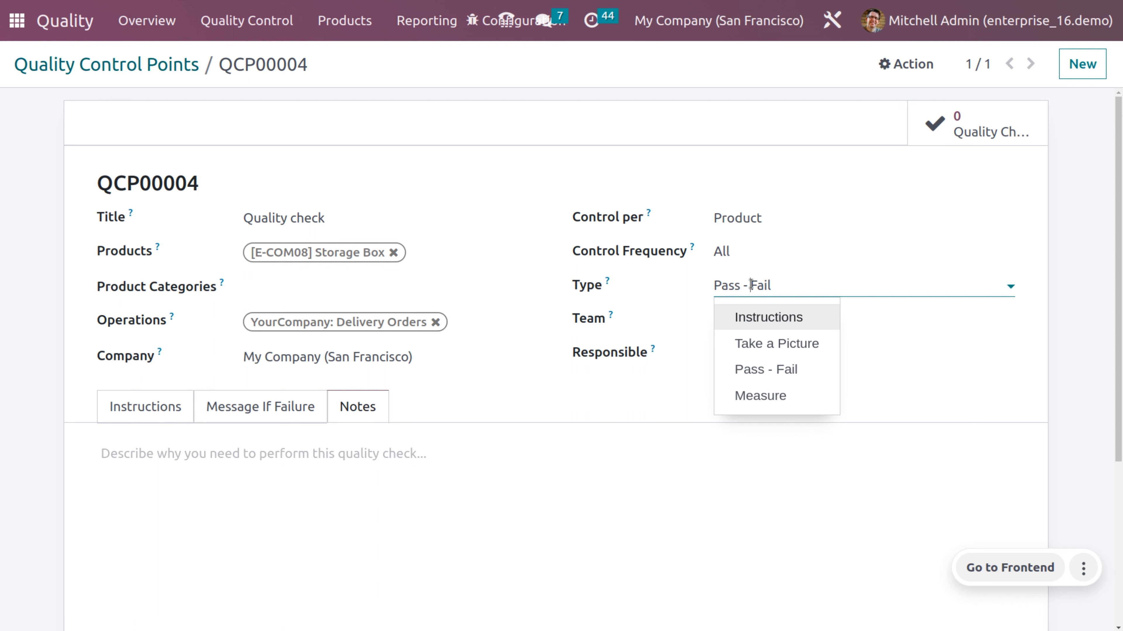
left_click(482, 200)
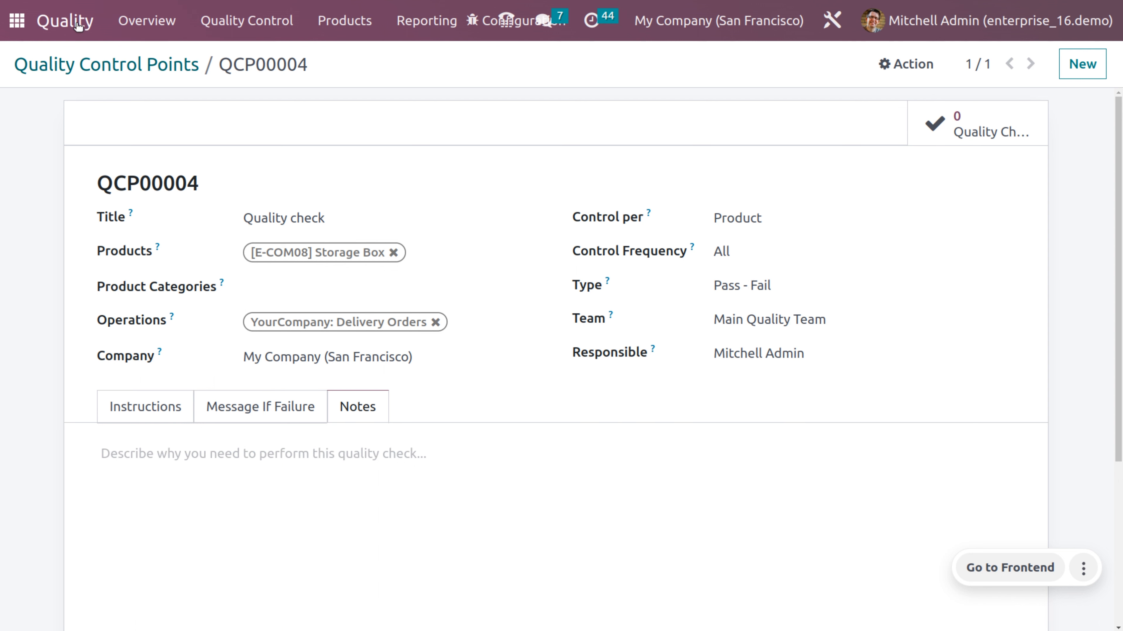
Switch to the Sales app and start a new quotation for the customer Deco Addict.
left_click(18, 21)
type("sa")
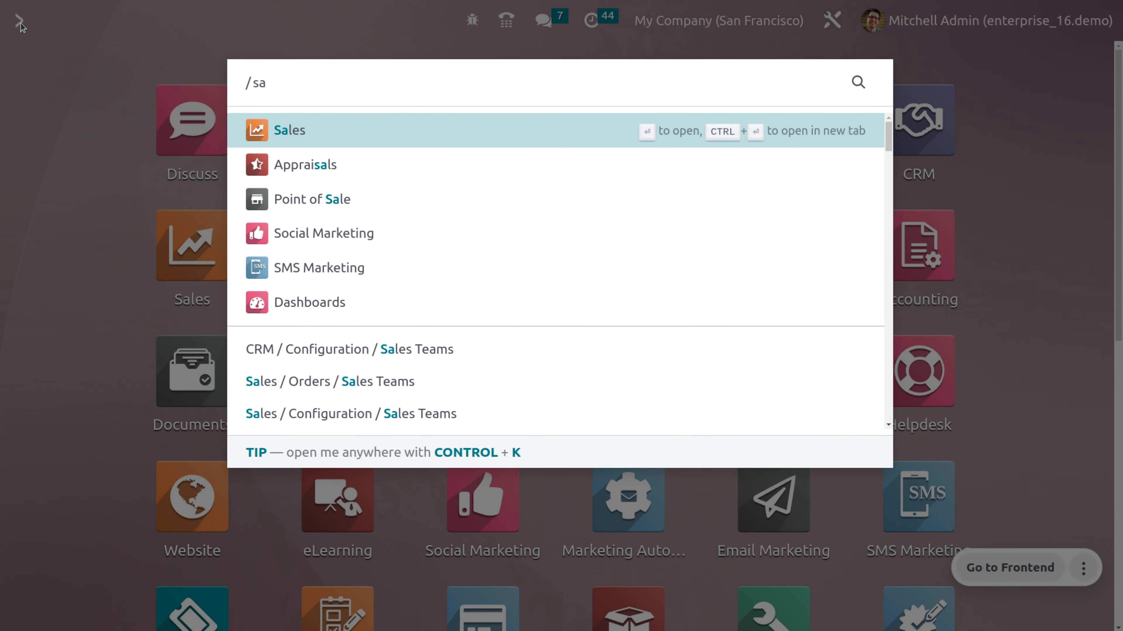
key("Return")
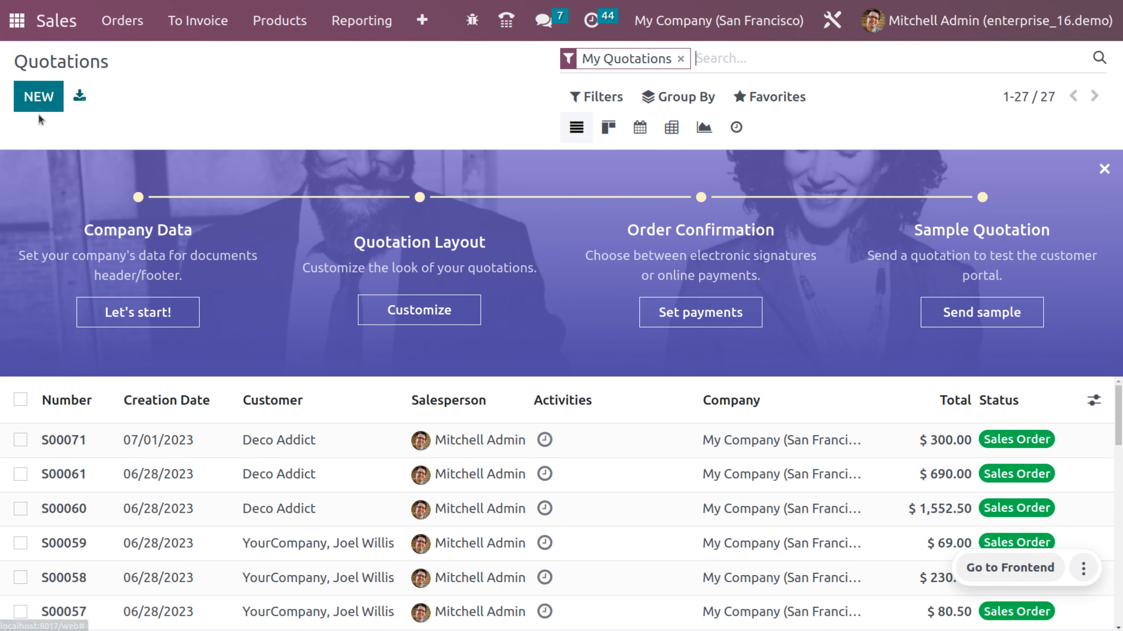
left_click(40, 101)
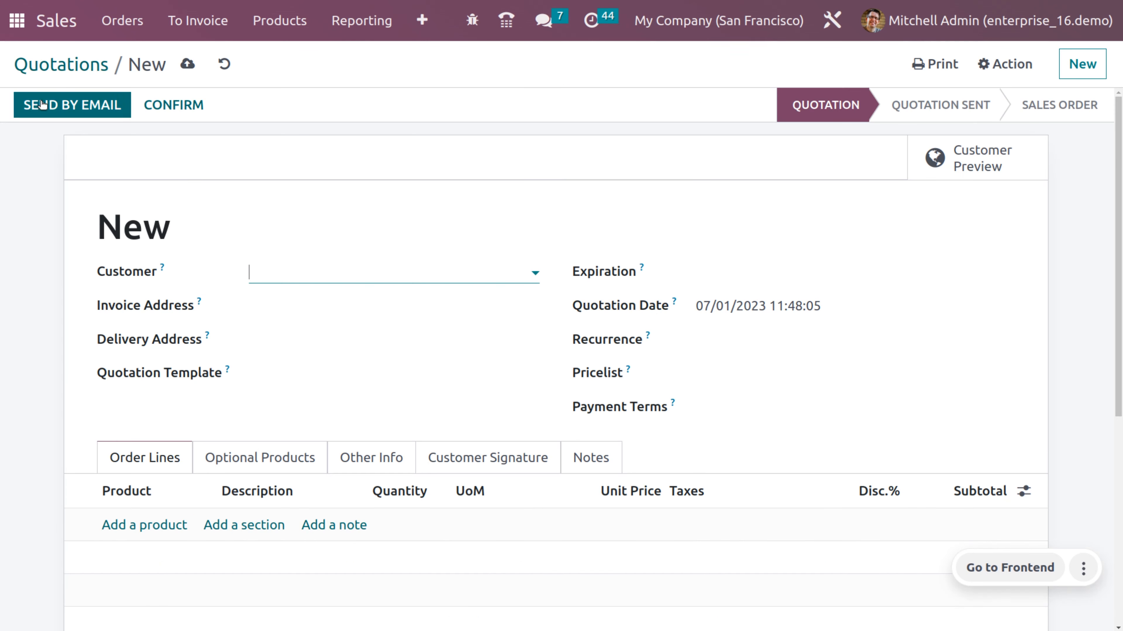
left_click(264, 274)
left_click(314, 304)
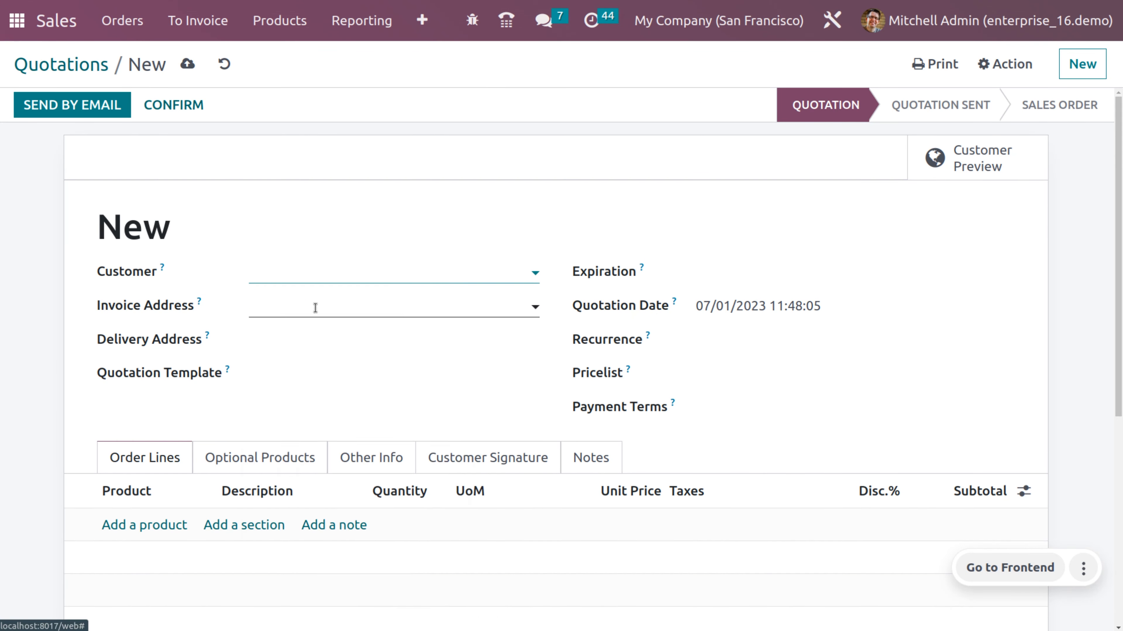
Add the [E-COM08] Storage Box to the quotation's order lines with a quantity of 5.
left_click(127, 557)
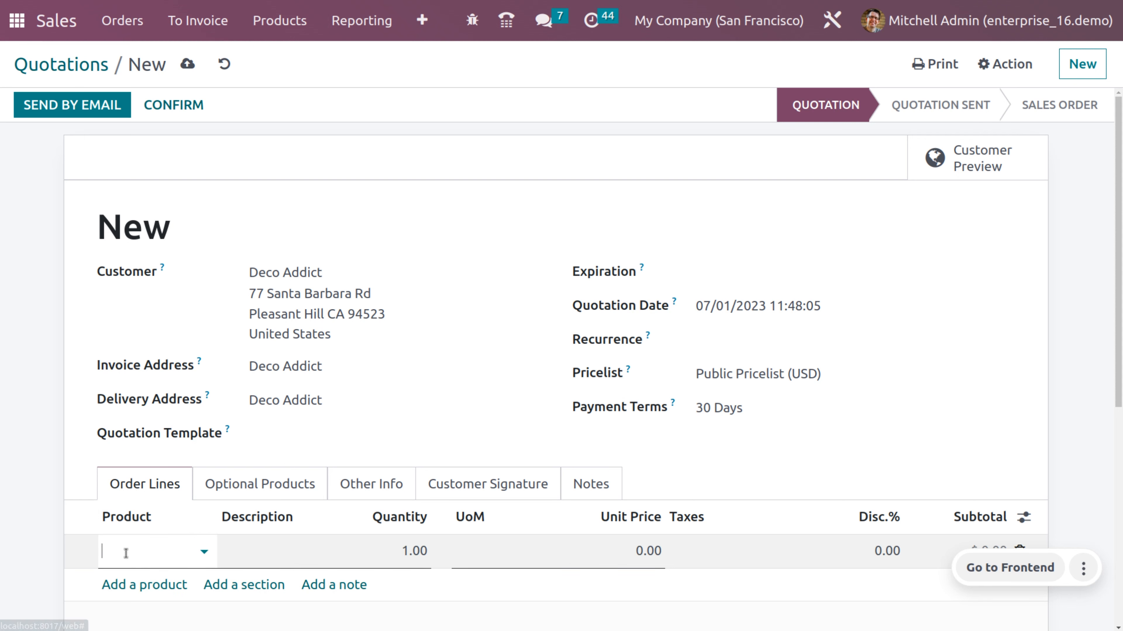
type("st")
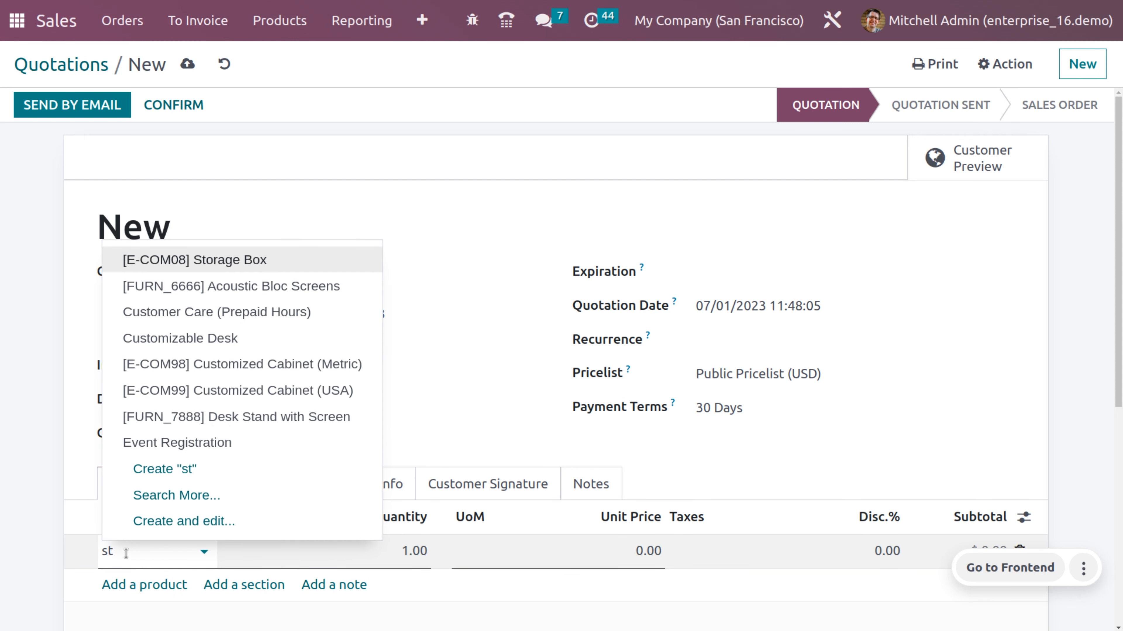
type("o")
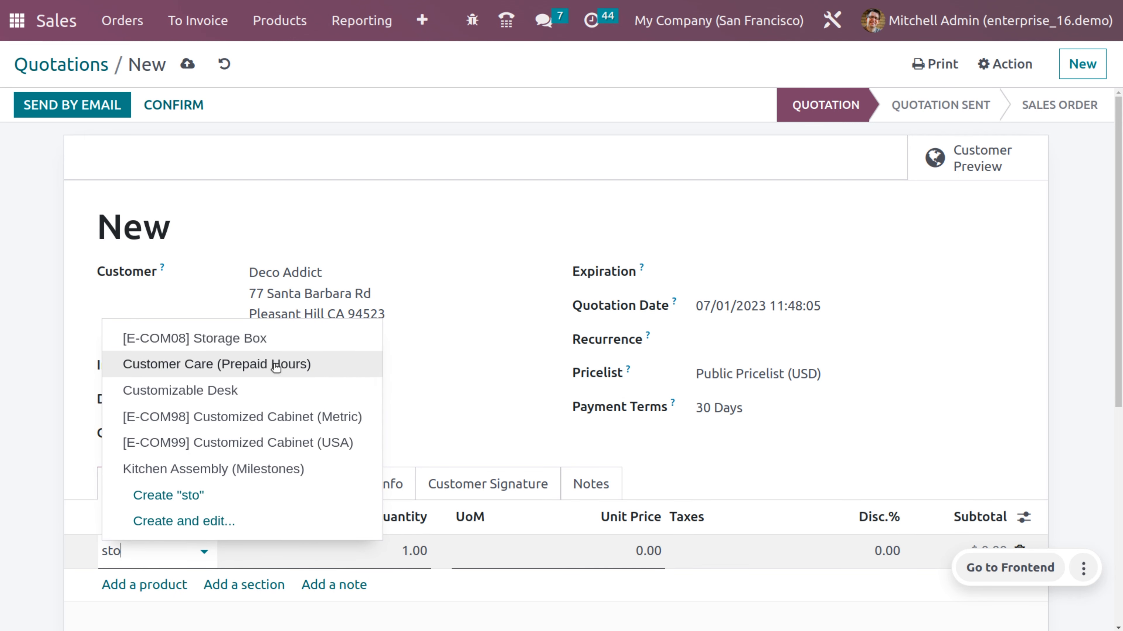
left_click(284, 338)
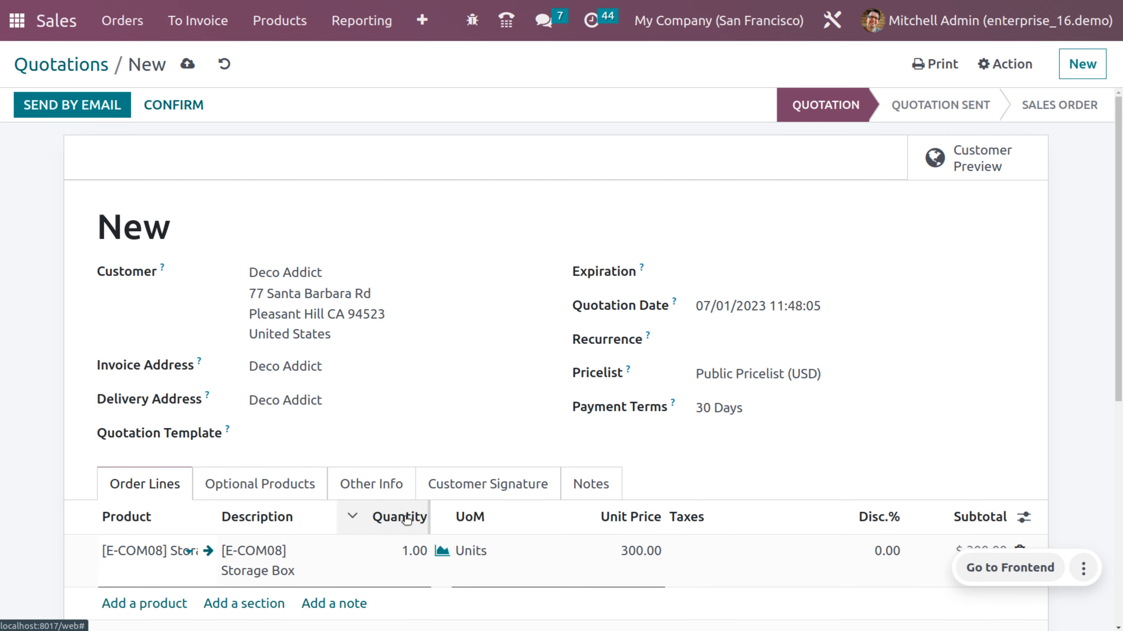
left_click(401, 552)
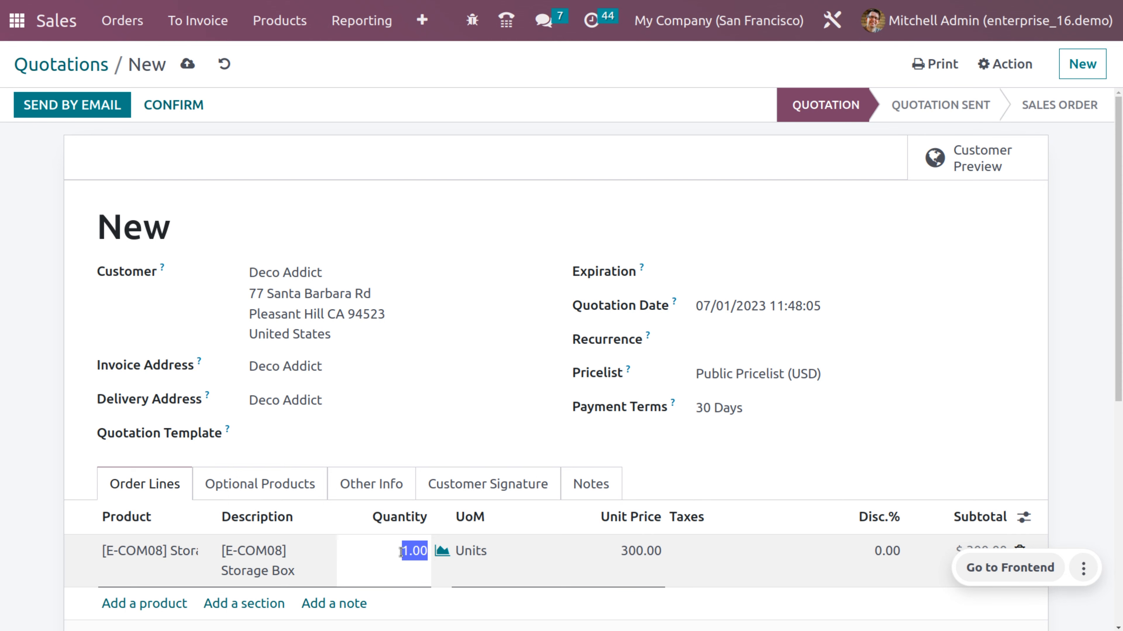
type("5")
scroll(573, 358, "down", 3)
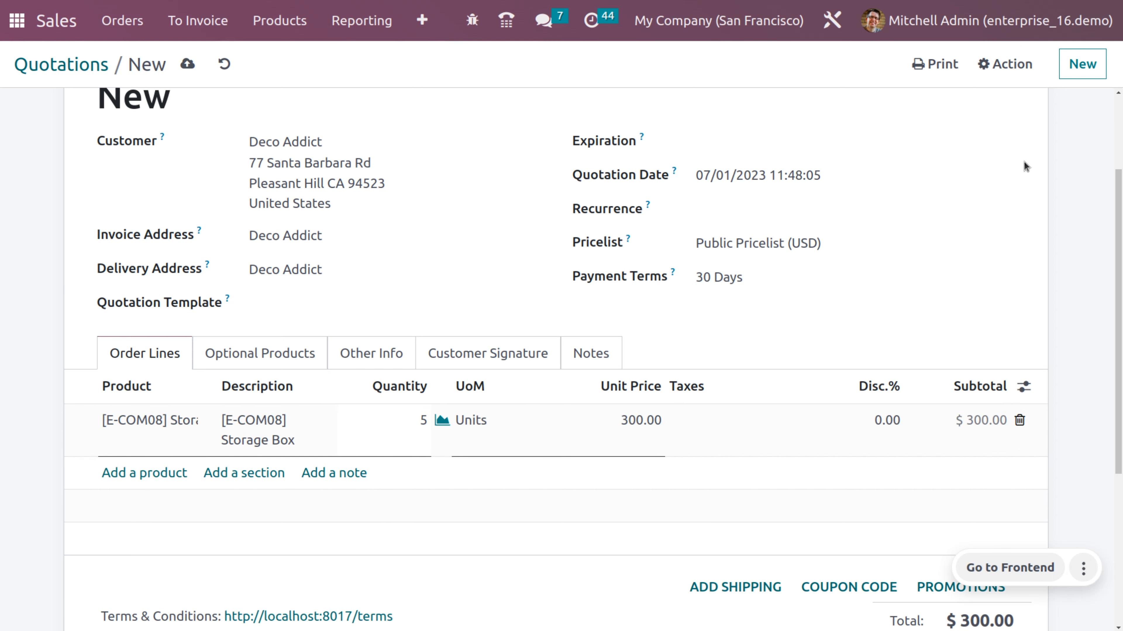
left_click(1009, 144)
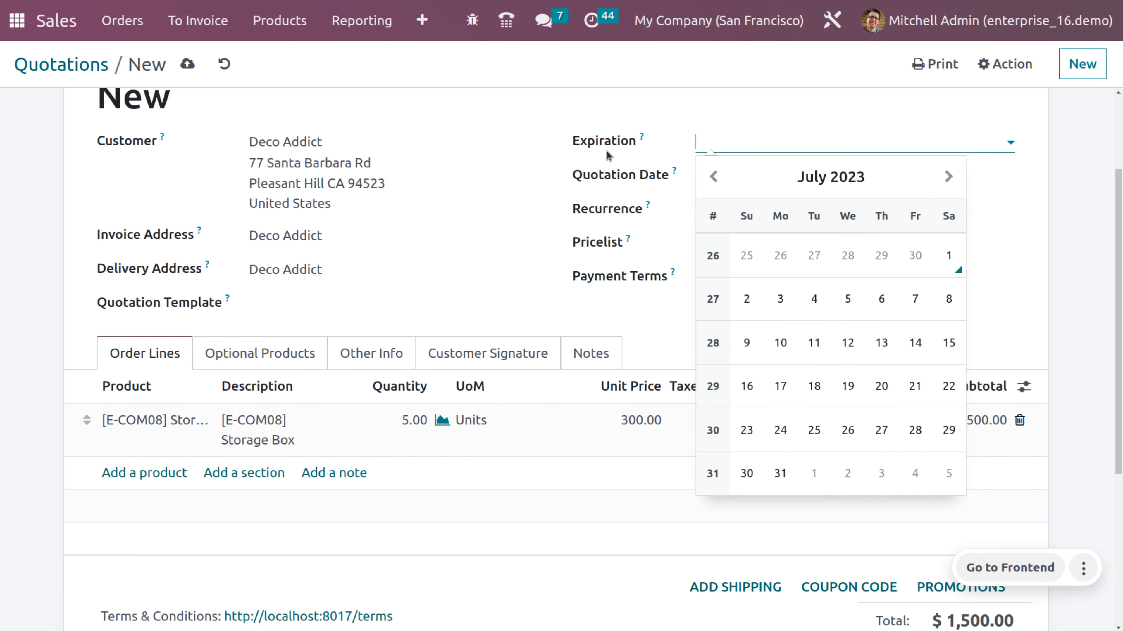
left_click(499, 108)
scroll(508, 141, "up", 3)
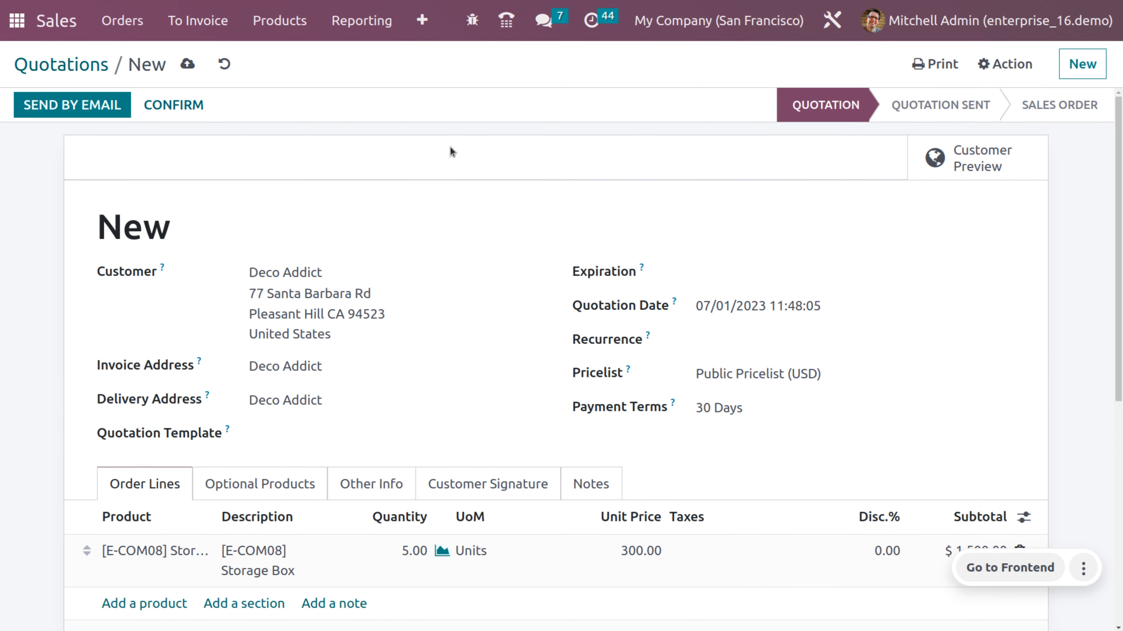
Save and confirm the quotation as a sales order, and open its delivery order.
left_click(188, 66)
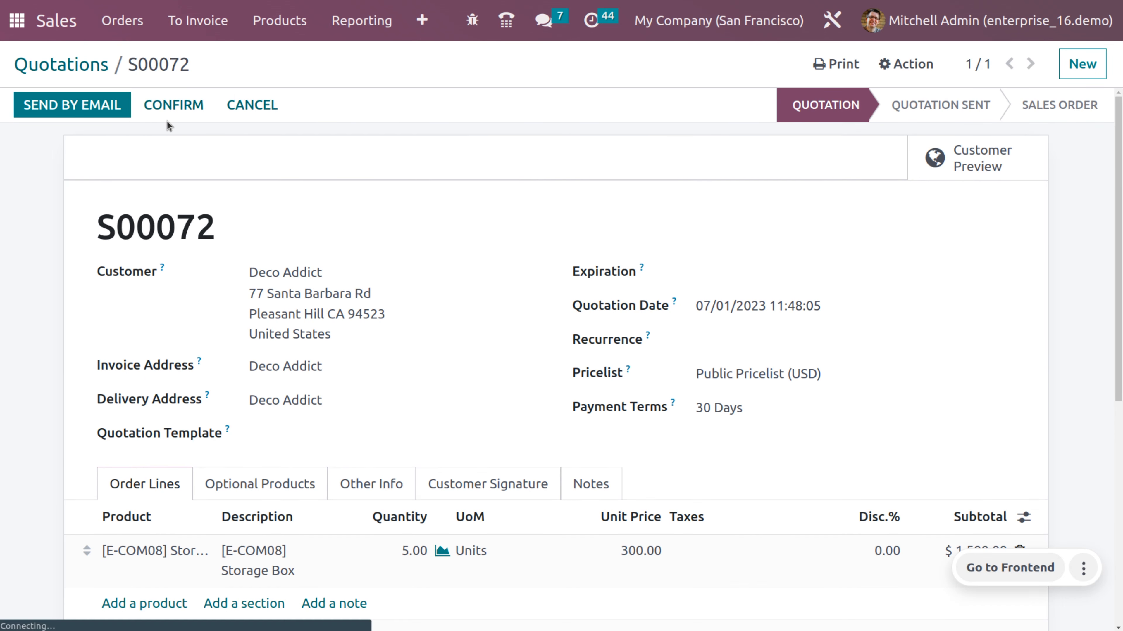
left_click(170, 107)
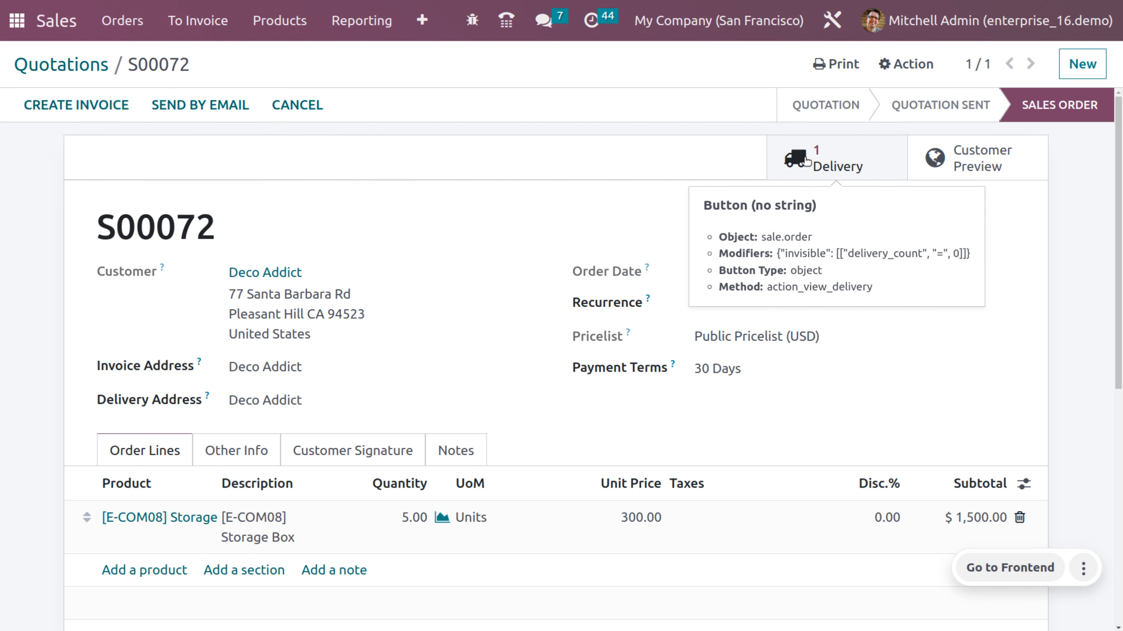
left_click(805, 160)
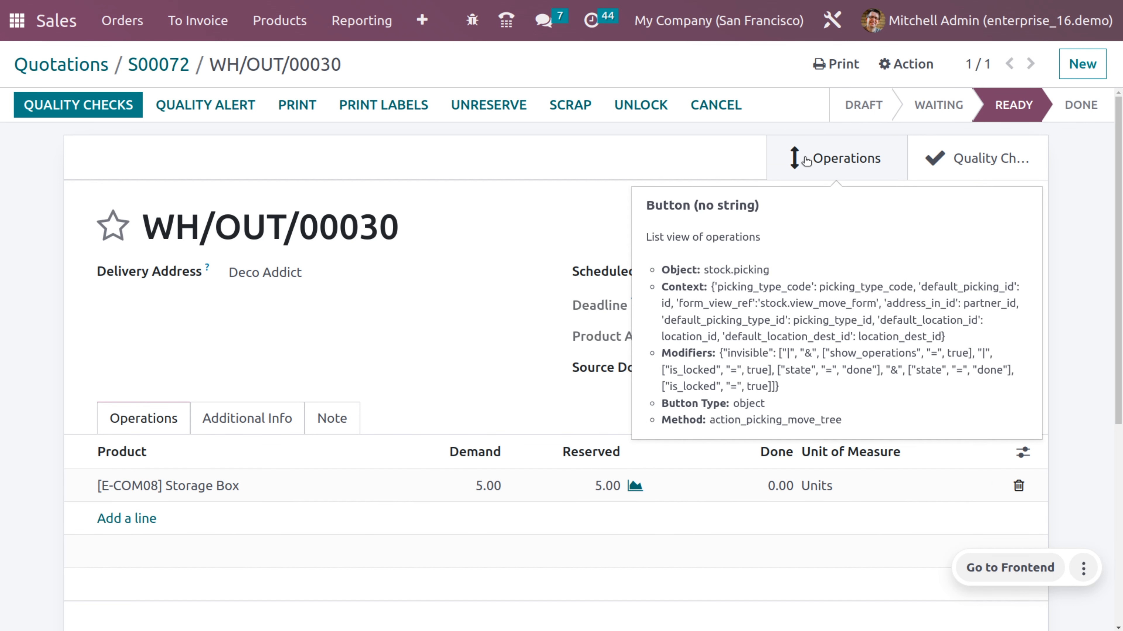
Pass both Storage Box quality checks on the delivery, adding the note "has standard quality" to the first one.
left_click(95, 108)
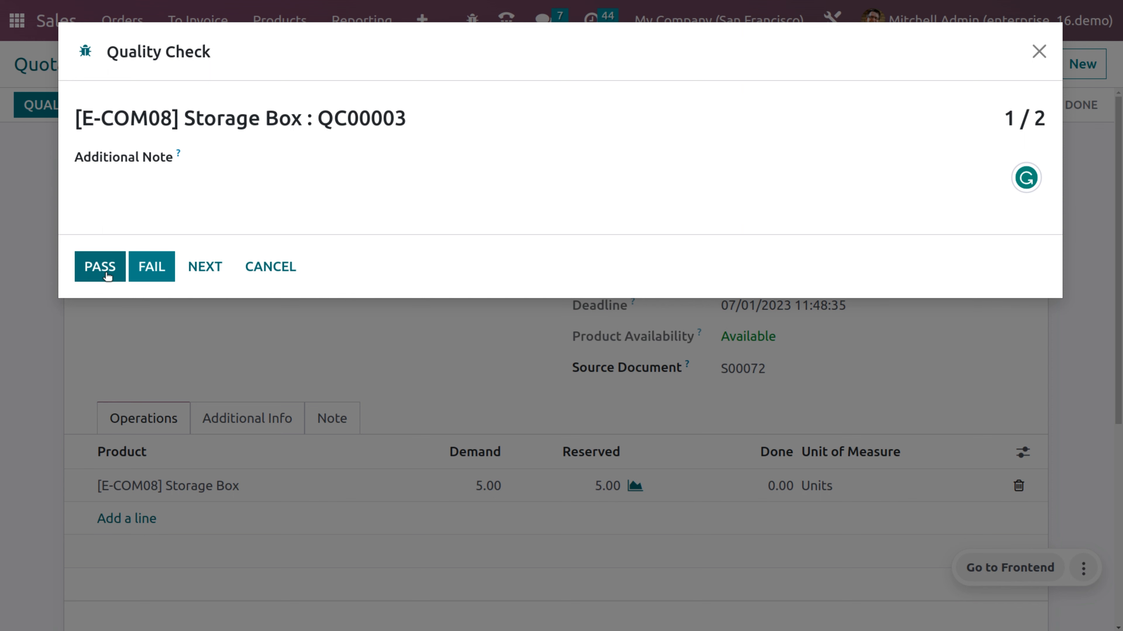
left_click(207, 172)
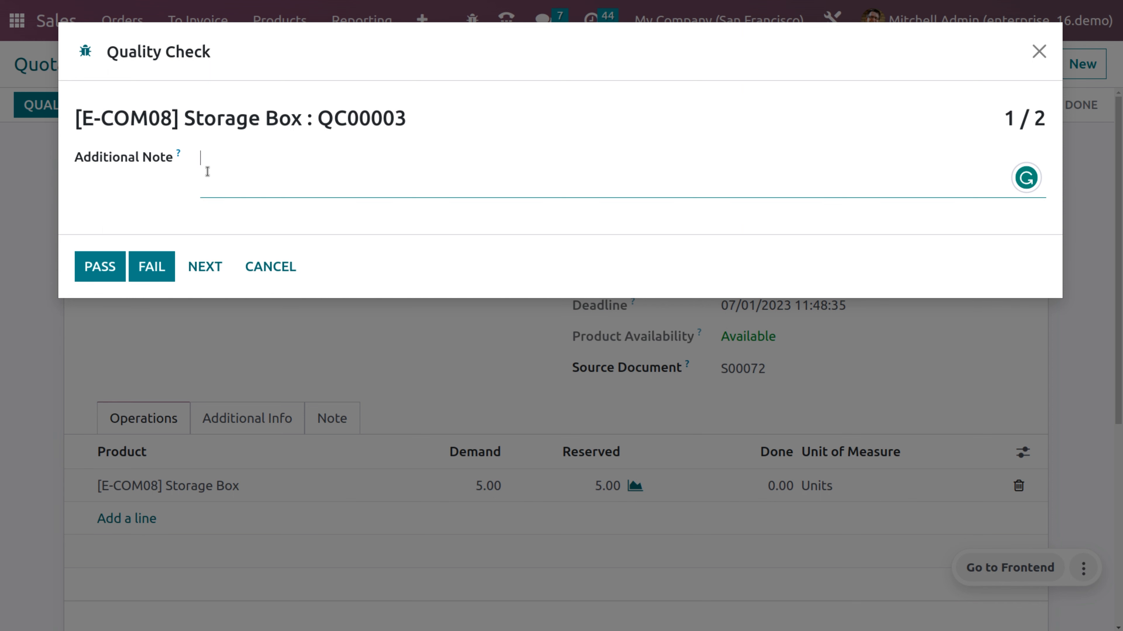
type("has standard")
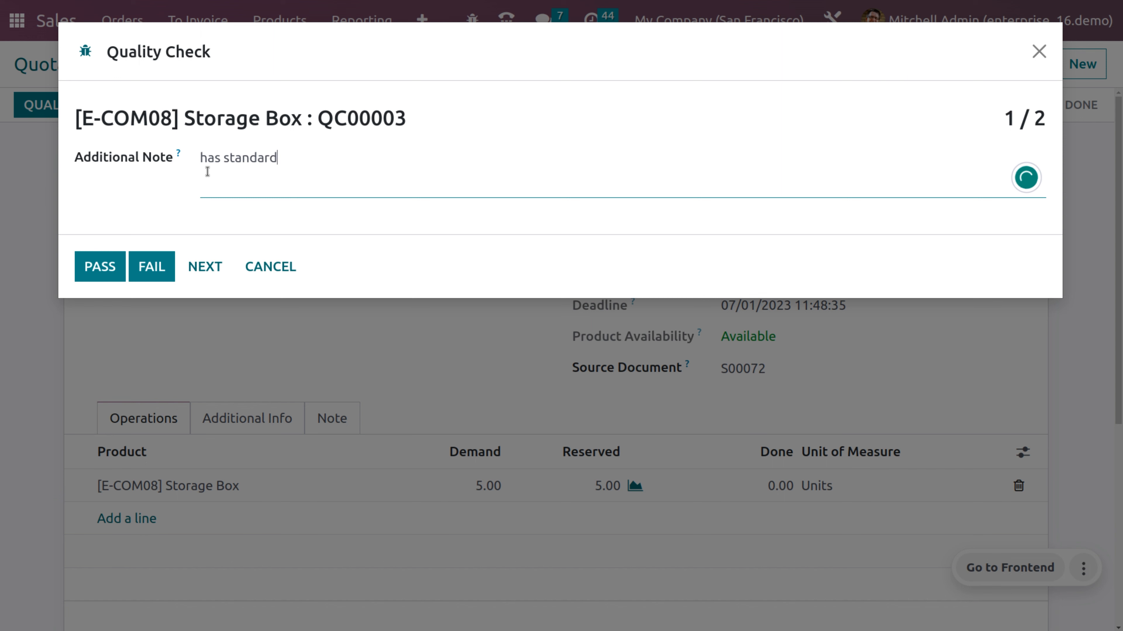
type(" quality")
left_click(98, 276)
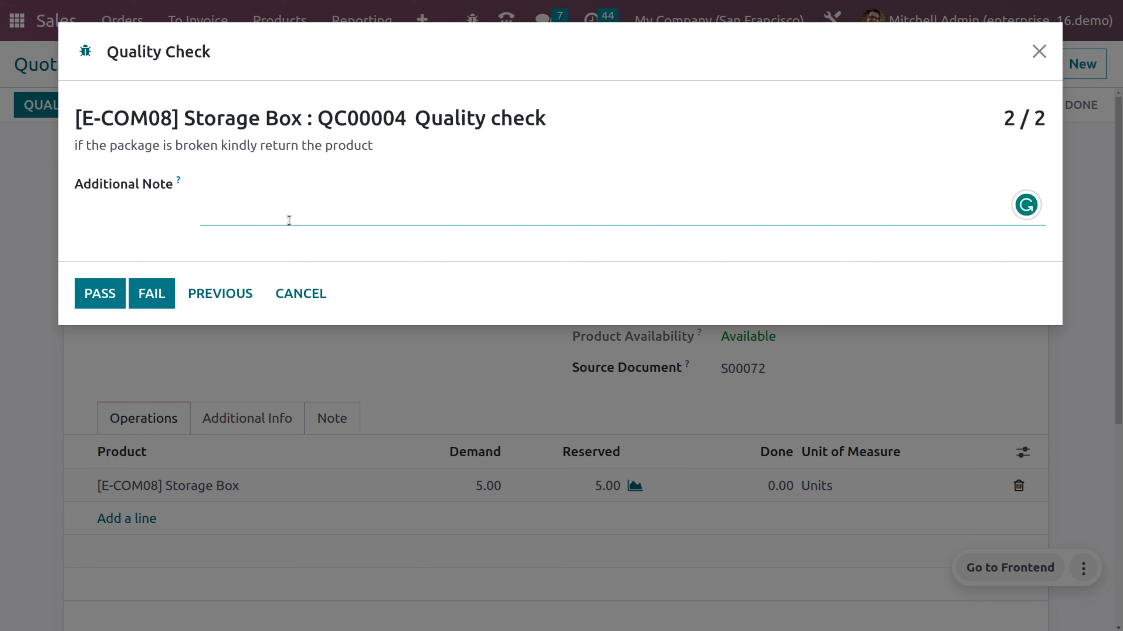
left_click(202, 195)
left_click(96, 294)
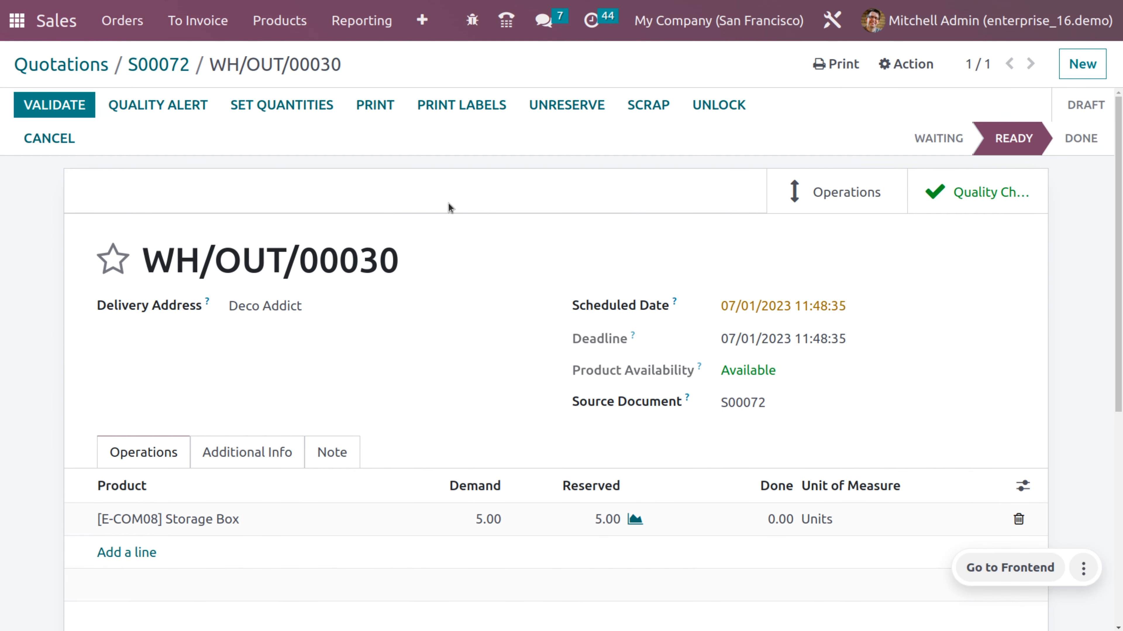
Review the delivery's quality checks, and validate the delivery by applying the immediate transfer and confirming the SMS notice.
left_click(935, 205)
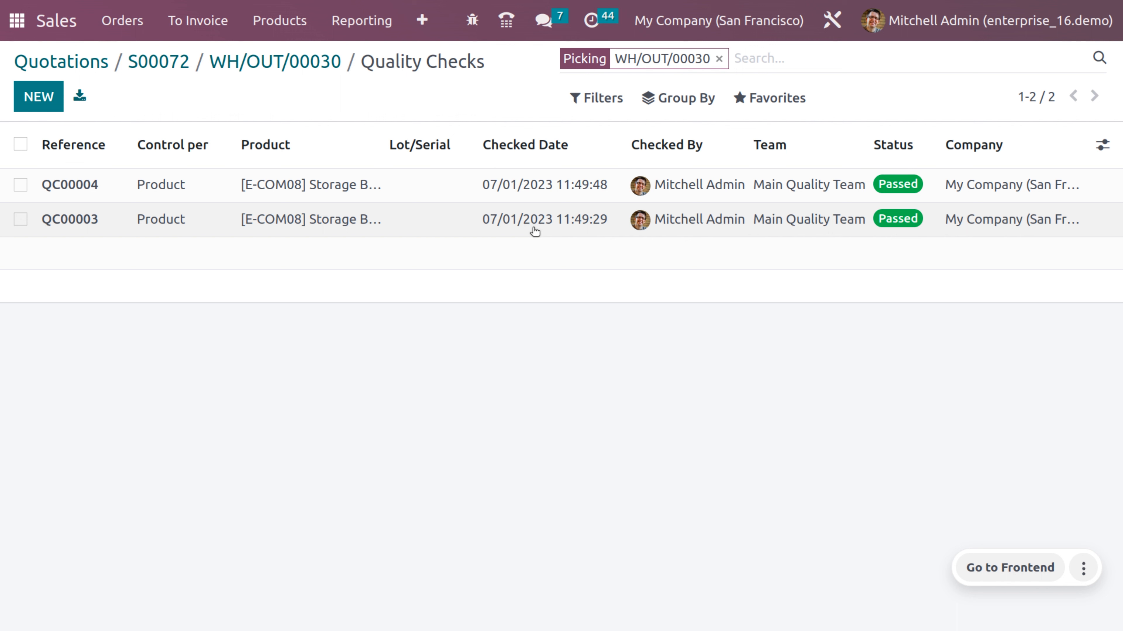
left_click(278, 60)
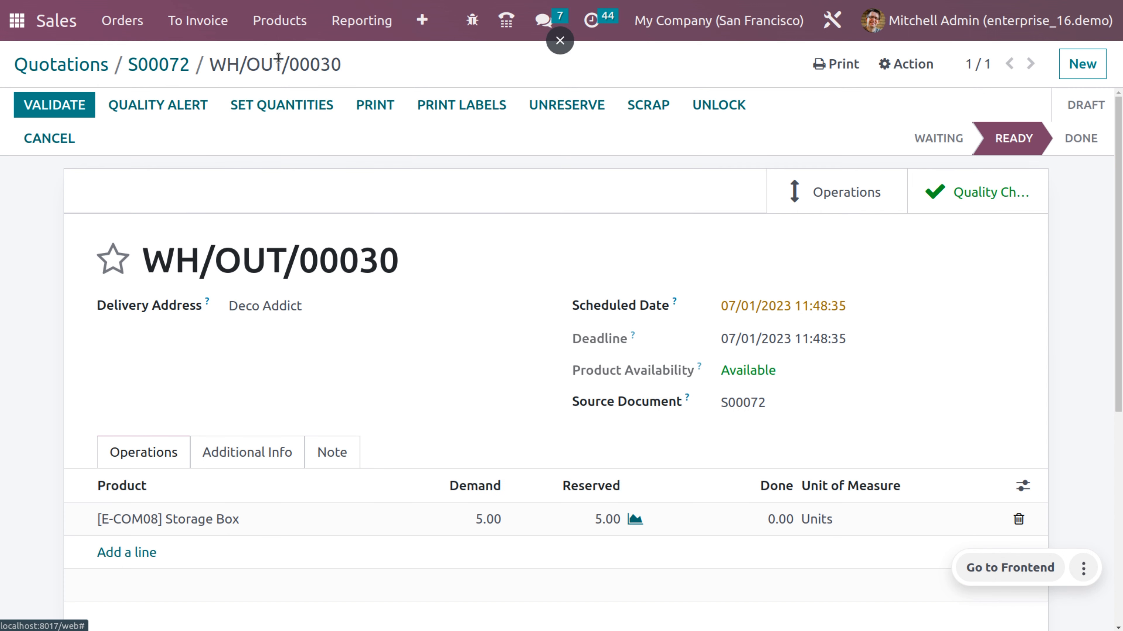
left_click(88, 112)
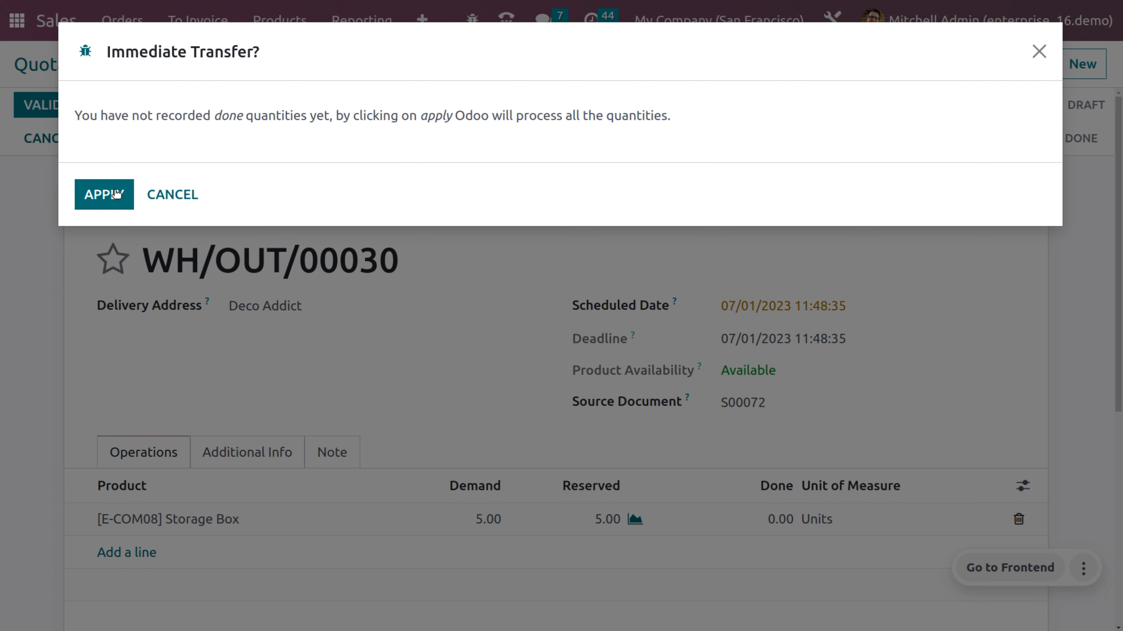
left_click(106, 195)
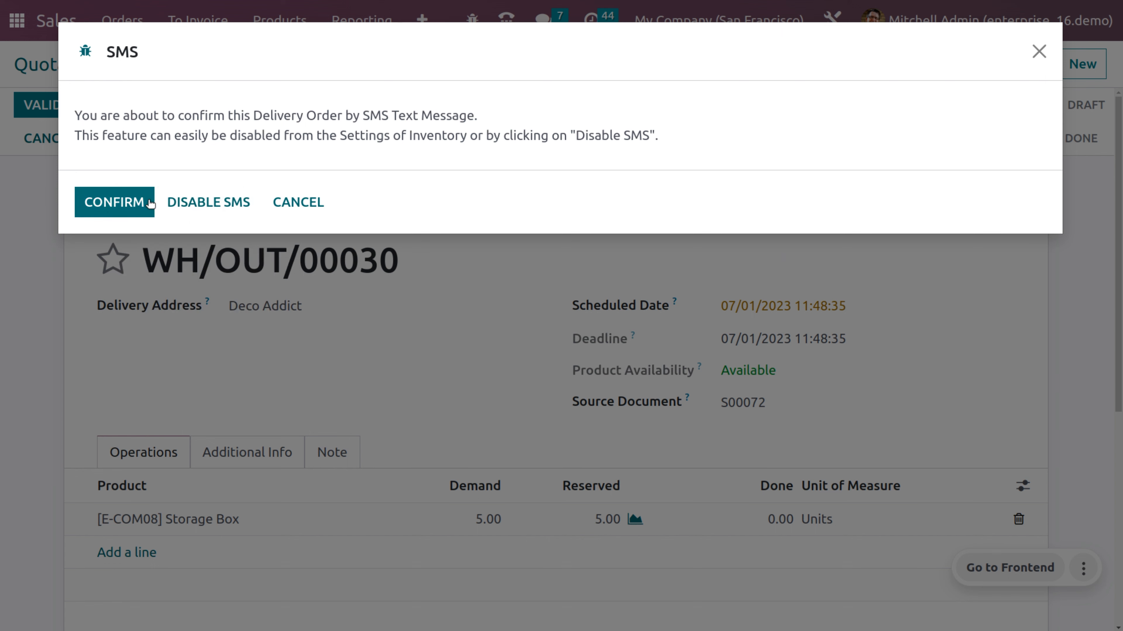
left_click(128, 207)
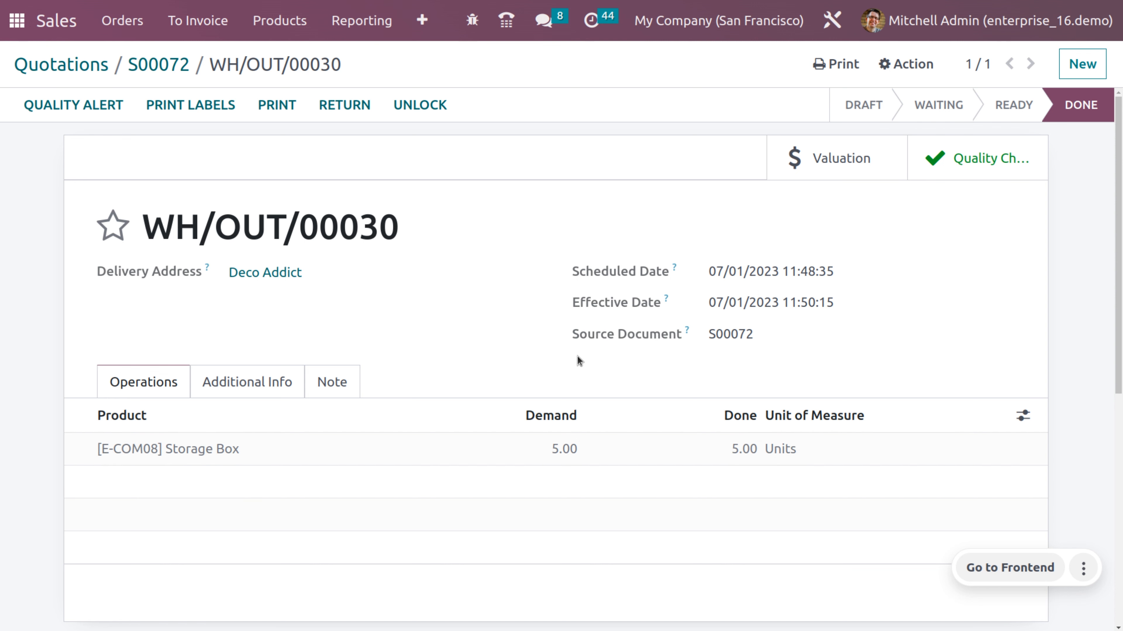
Examine the stock valuation of the completed delivery and return to the sales order.
left_click(795, 173)
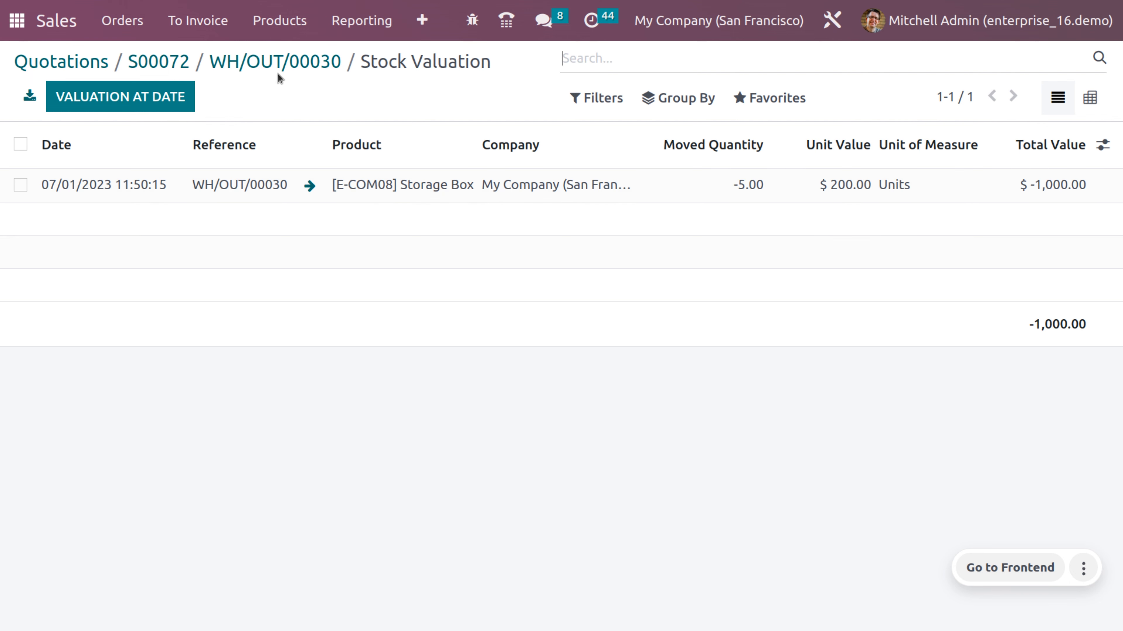
left_click(271, 66)
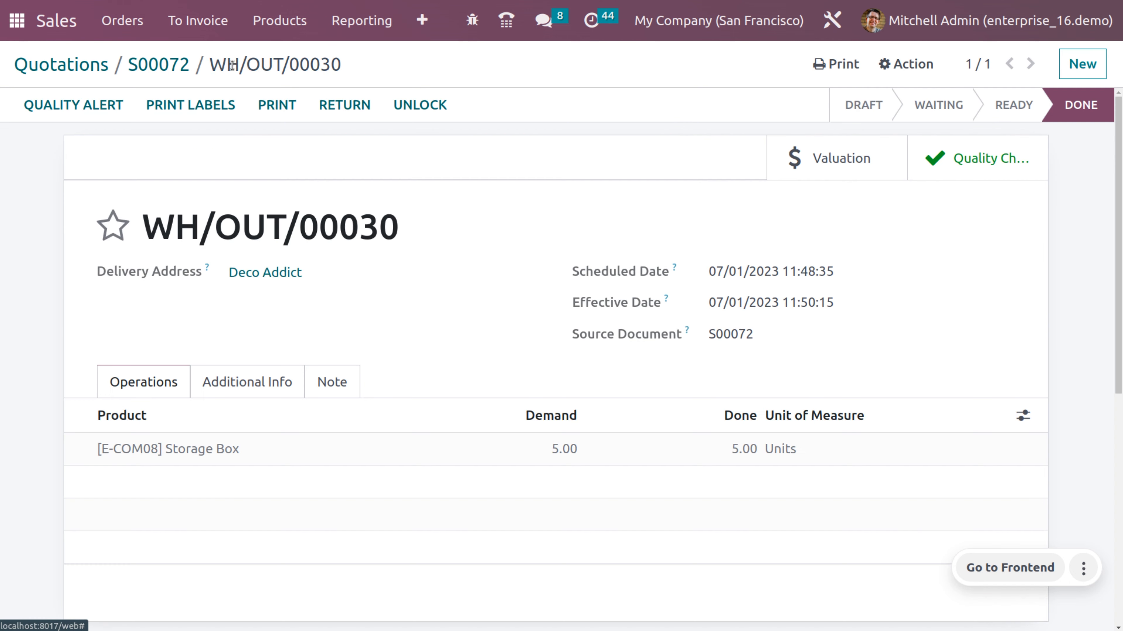
left_click(172, 74)
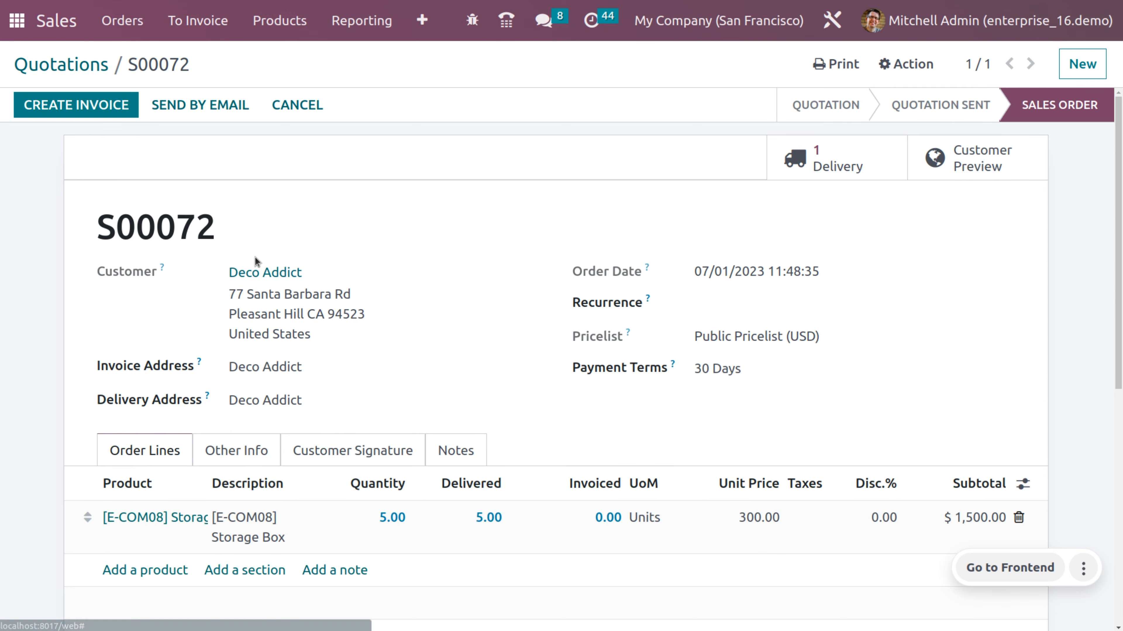
Create a regular invoice for the sales order and confirm it.
left_click(116, 110)
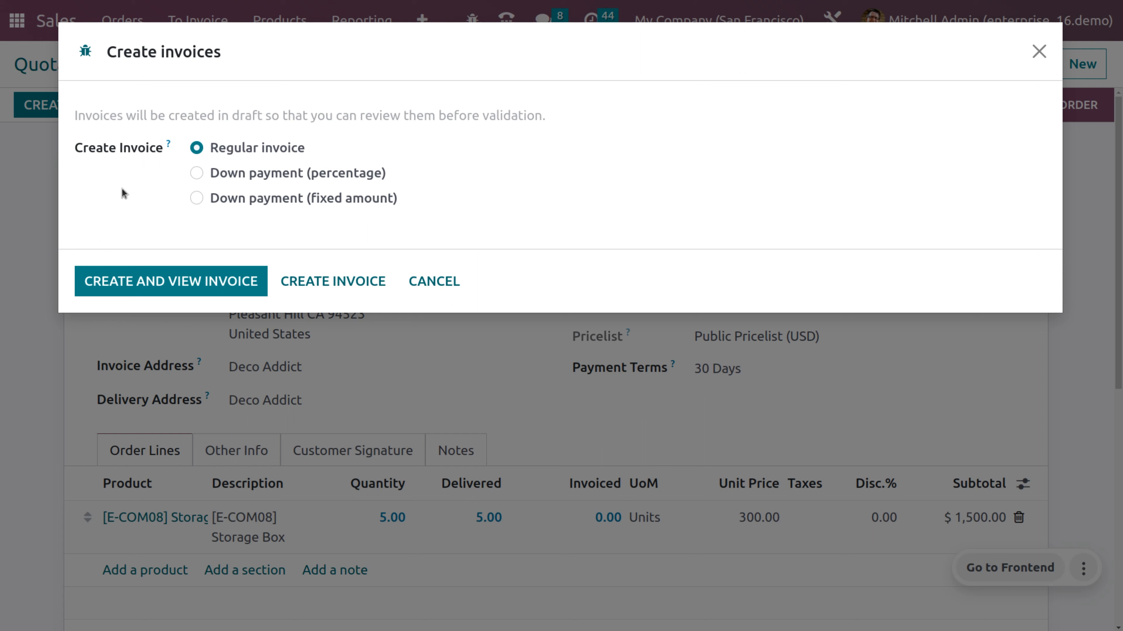
left_click(186, 280)
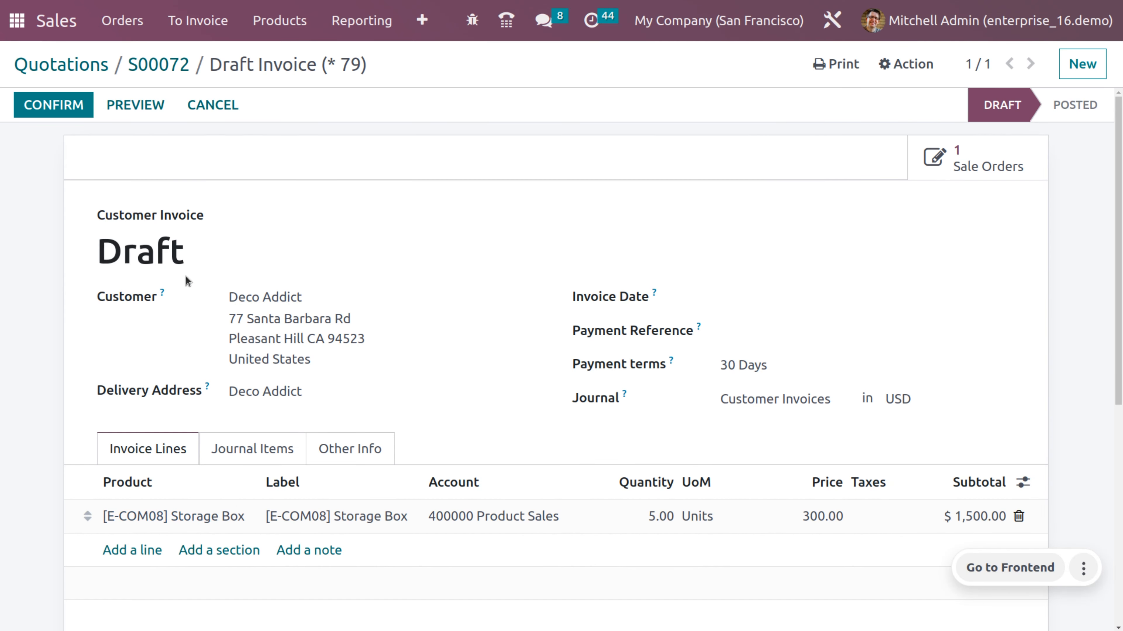
left_click(62, 114)
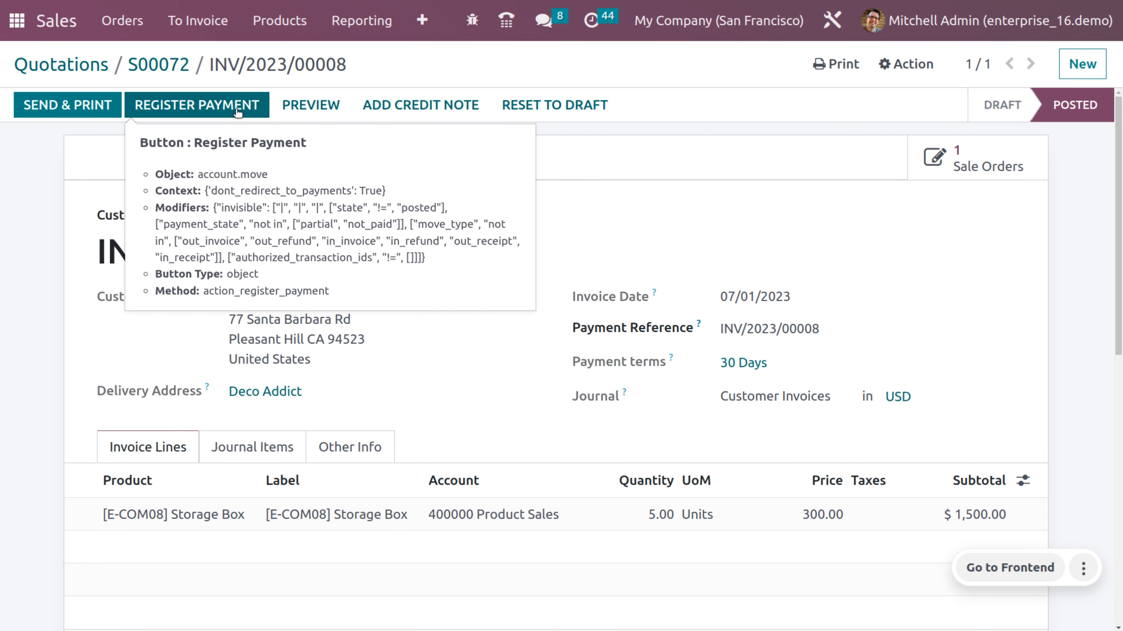
Register a manual payment of $1,500.00 for the invoice in the Bank journal.
left_click(238, 112)
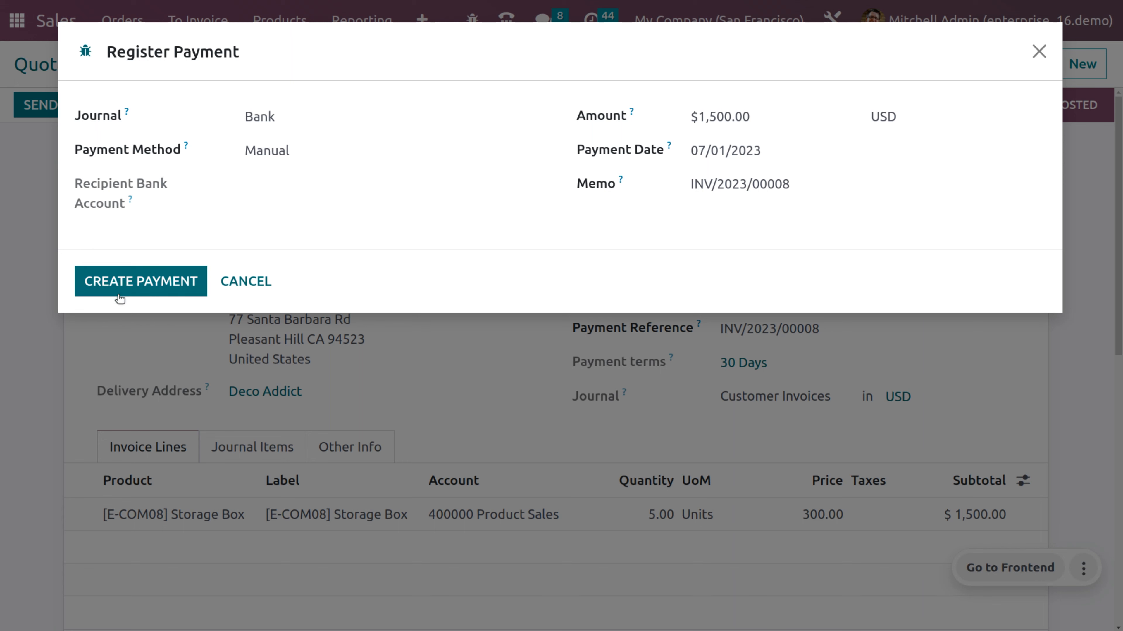
left_click(128, 279)
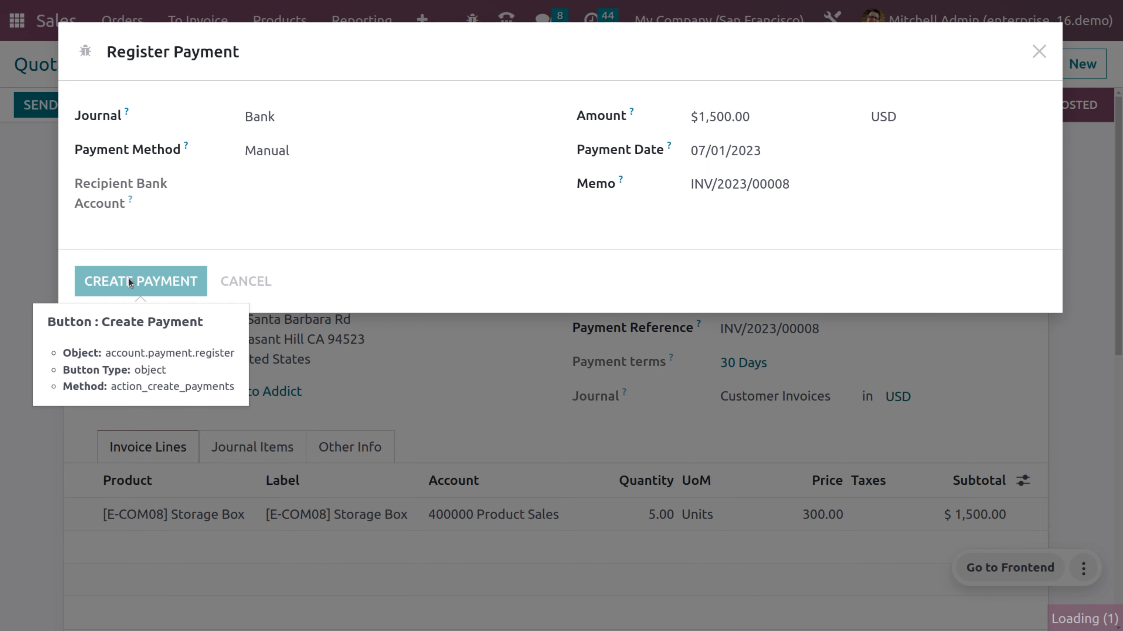